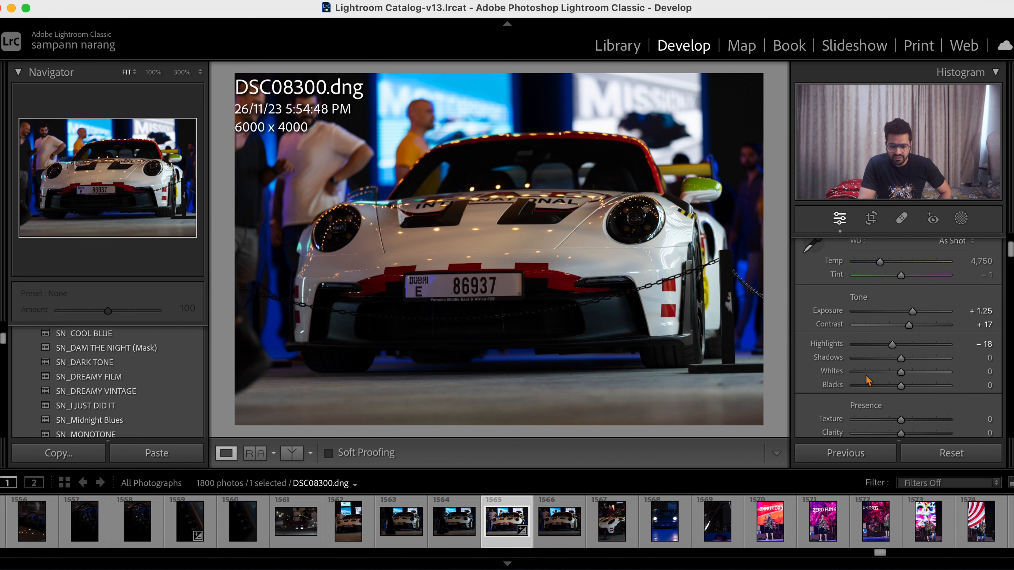
- Set the photo's Shadows to +23, Whites to +14 and Blacks to −18
{"action": "left_click_drag", "start_coordinate": [902, 363], "coordinate": [912, 363]}
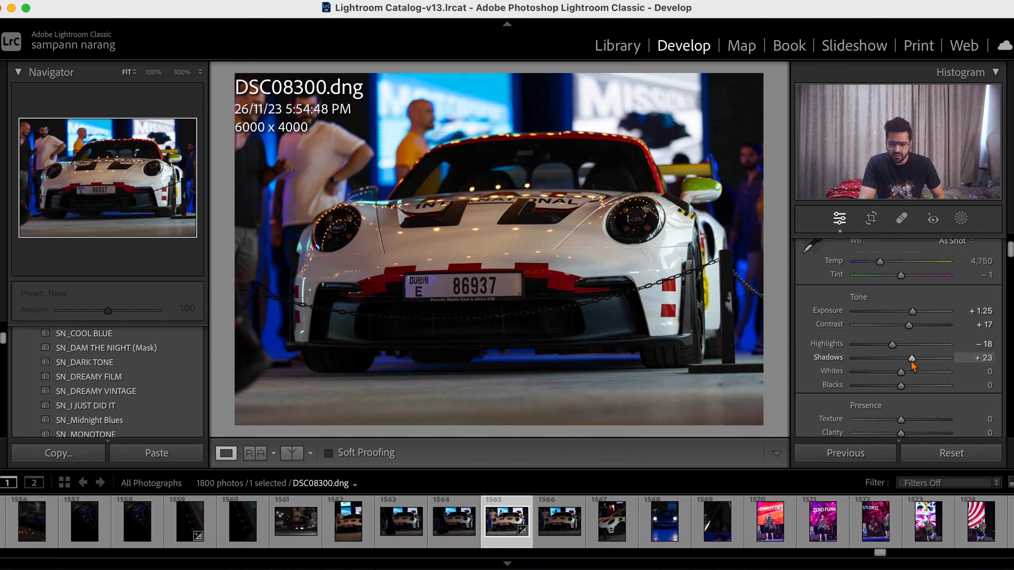
{"action": "left_click_drag", "start_coordinate": [901, 373], "coordinate": [905, 377]}
{"action": "scroll", "coordinate": [905, 375], "scroll_direction": "down", "scroll_amount": 3}
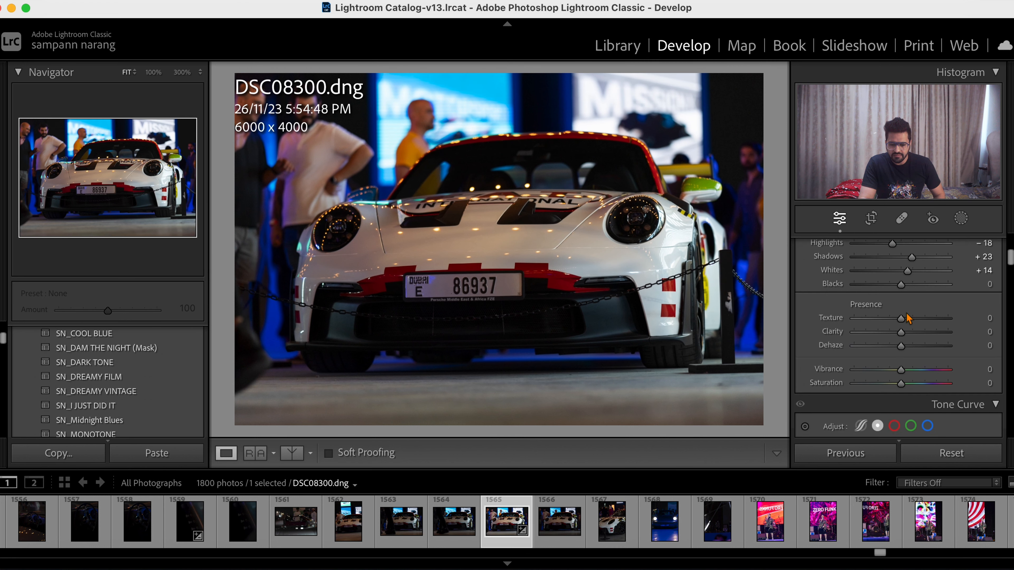
{"action": "left_click_drag", "start_coordinate": [905, 284], "coordinate": [892, 288]}
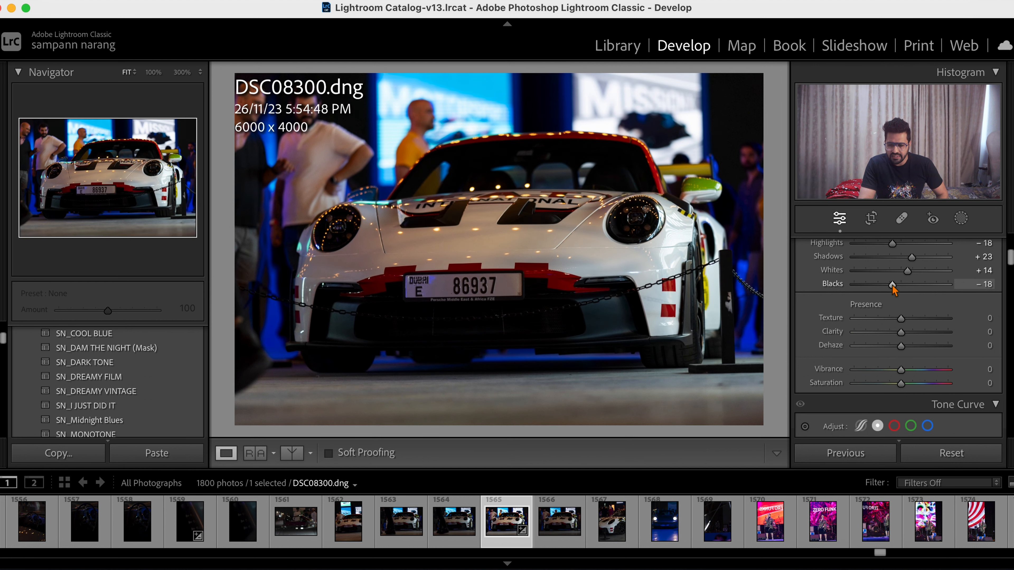
- Compare the Texture extremes of −100 and +100 on the car photo, and settle Texture at +14
{"action": "scroll", "coordinate": [893, 289], "scroll_direction": "down", "scroll_amount": 2}
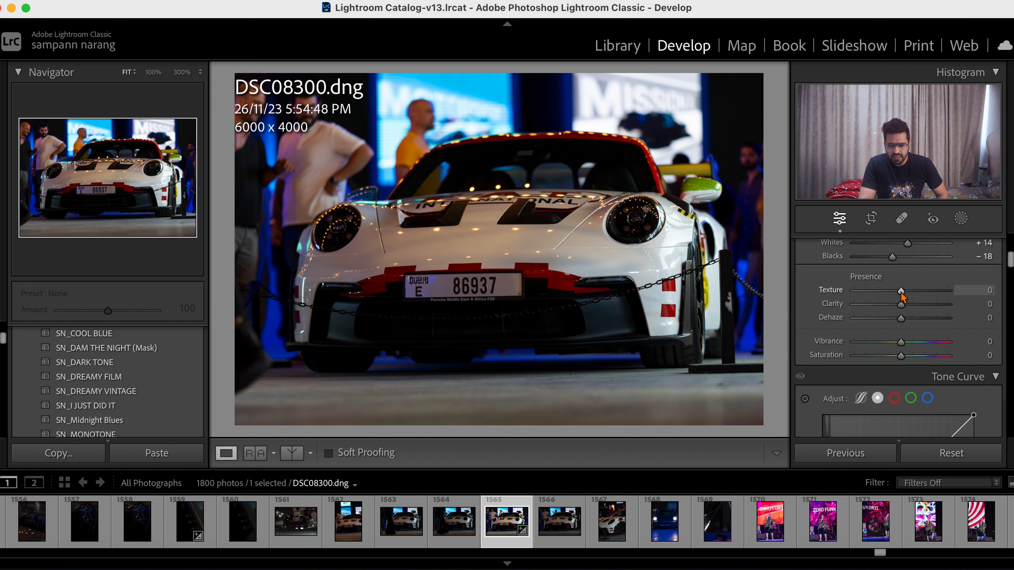
{"action": "left_click_drag", "start_coordinate": [901, 293], "coordinate": [905, 294]}
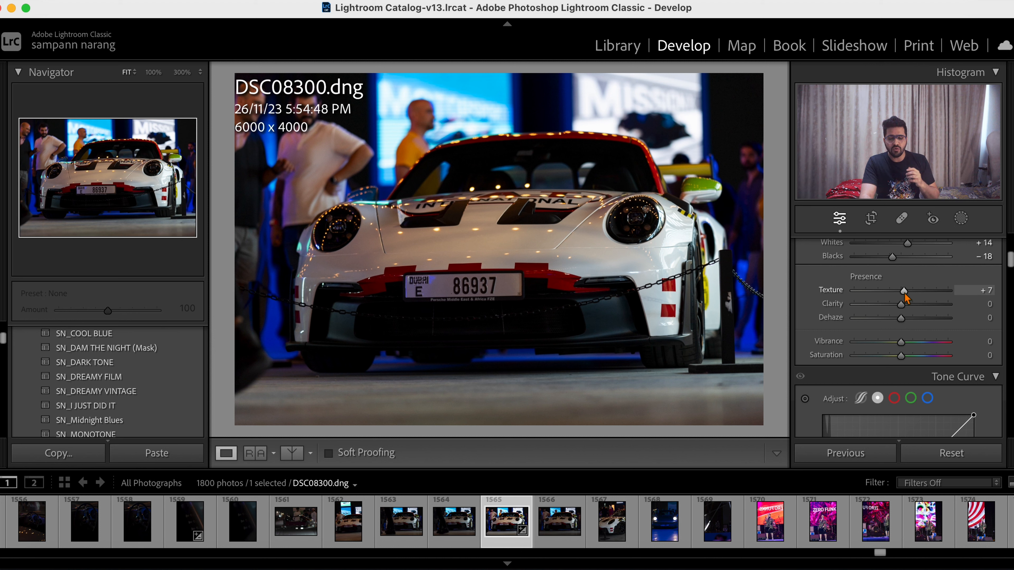
{"action": "left_click_drag", "start_coordinate": [904, 295], "coordinate": [804, 299]}
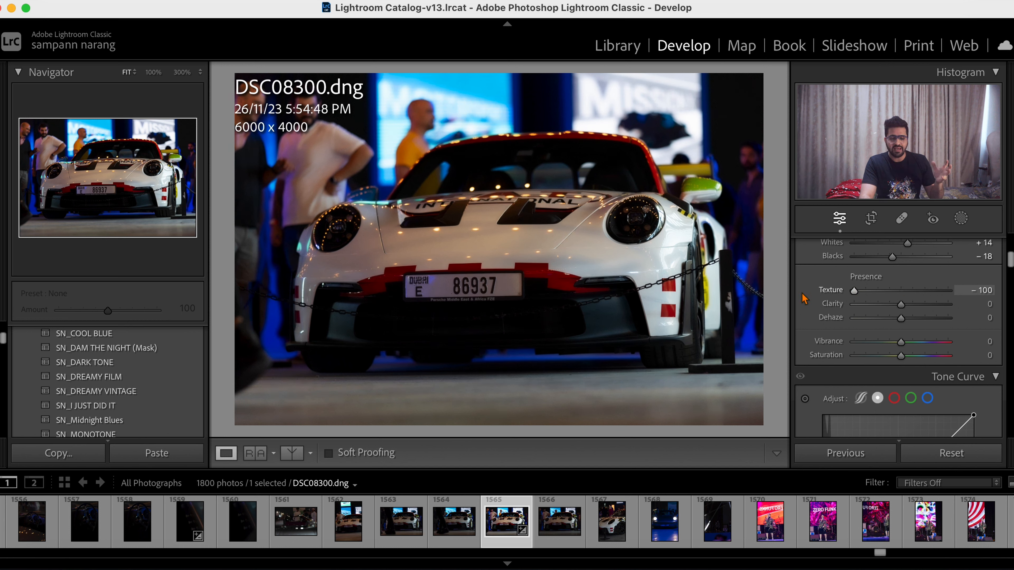
{"action": "left_click_drag", "start_coordinate": [814, 293], "coordinate": [960, 310]}
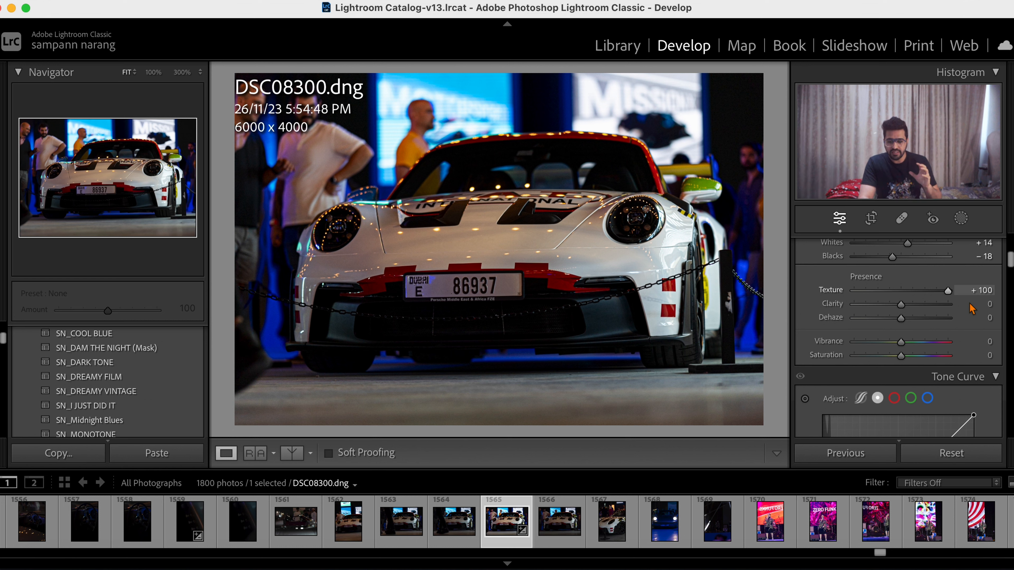
{"action": "left_click", "coordinate": [921, 296]}
{"action": "left_click_drag", "start_coordinate": [920, 296], "coordinate": [908, 299]}
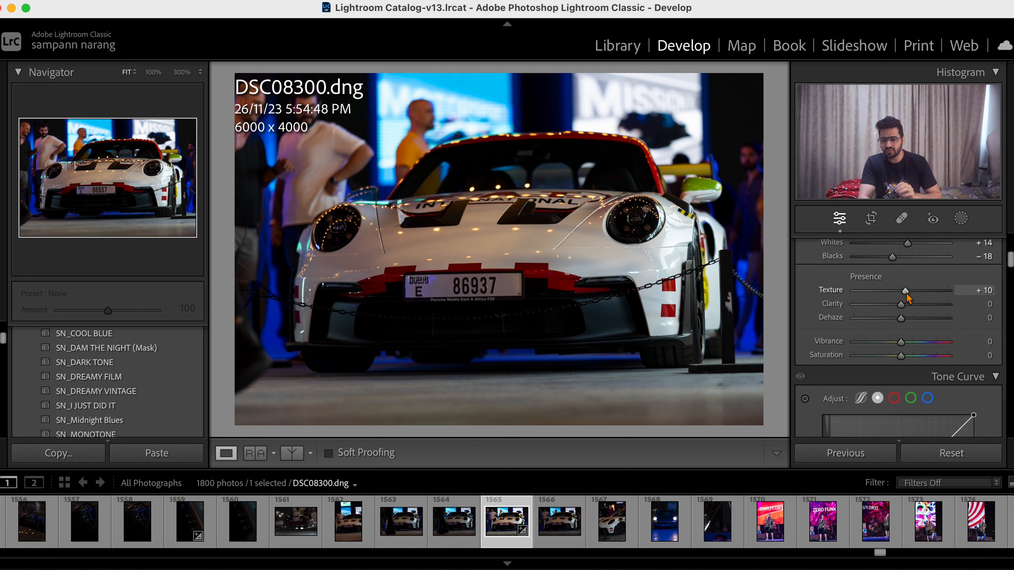
{"action": "left_click_drag", "start_coordinate": [908, 298], "coordinate": [910, 299]}
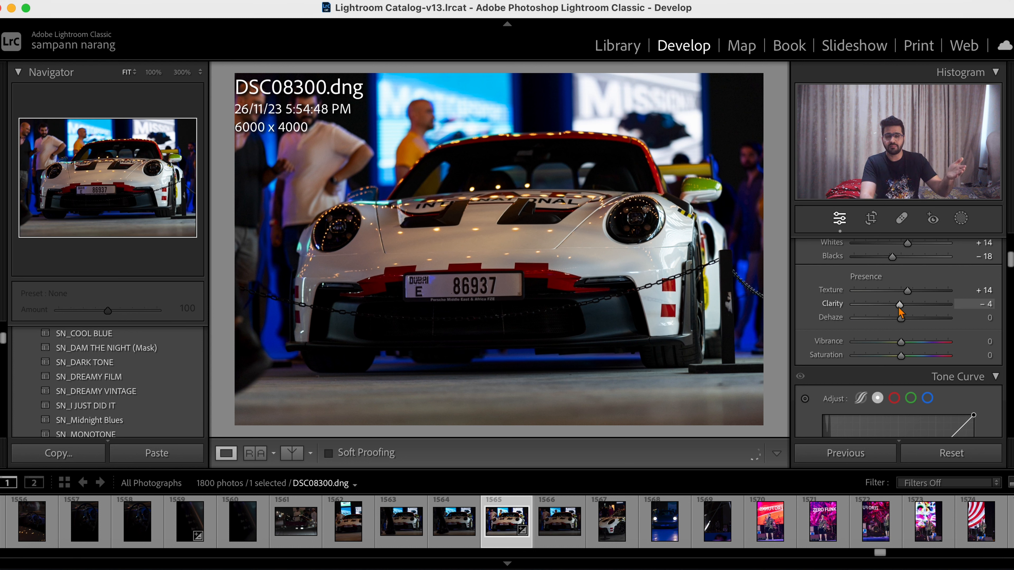
- Compare the Clarity extremes of +100 and −100, and settle Clarity at −11
{"action": "left_click_drag", "start_coordinate": [900, 308], "coordinate": [896, 308]}
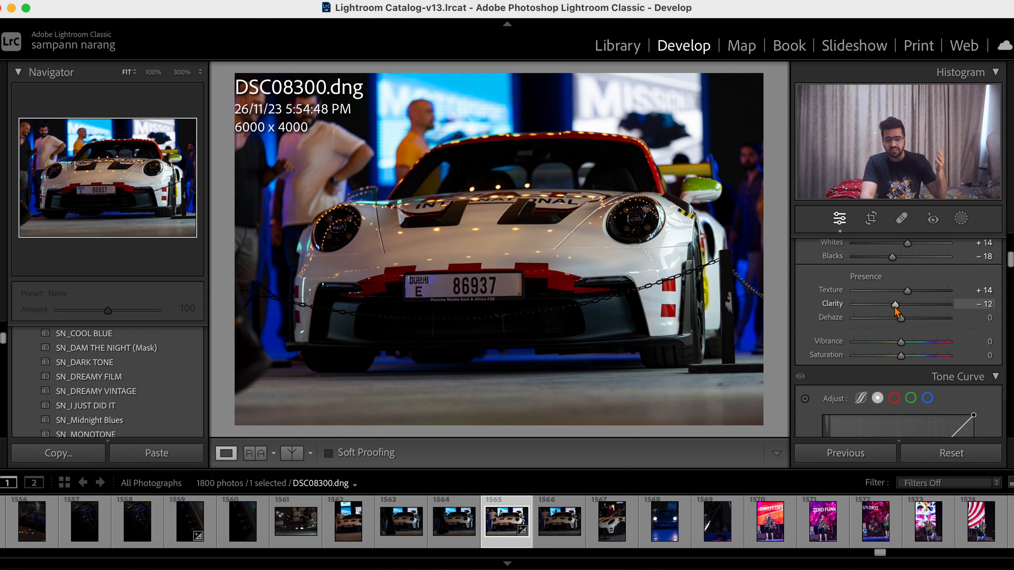
{"action": "left_click_drag", "start_coordinate": [896, 309], "coordinate": [975, 316]}
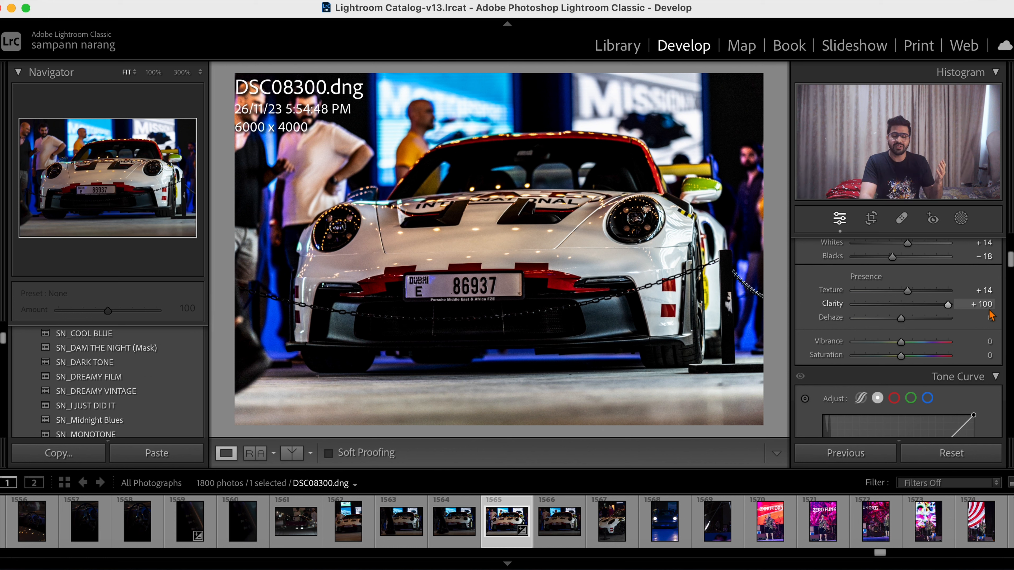
{"action": "left_click_drag", "start_coordinate": [947, 305], "coordinate": [798, 308]}
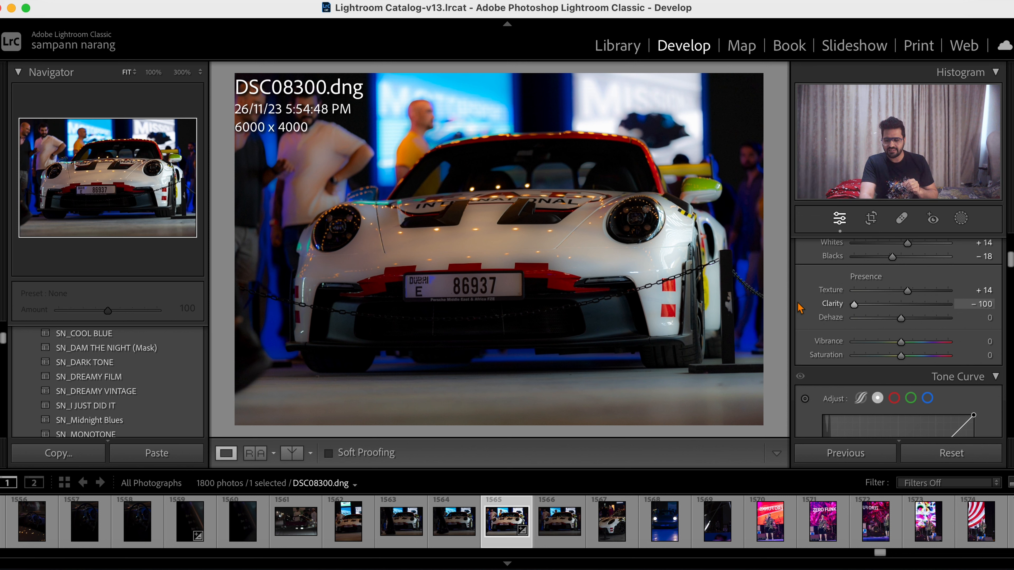
{"action": "left_click_drag", "start_coordinate": [800, 308], "coordinate": [898, 314]}
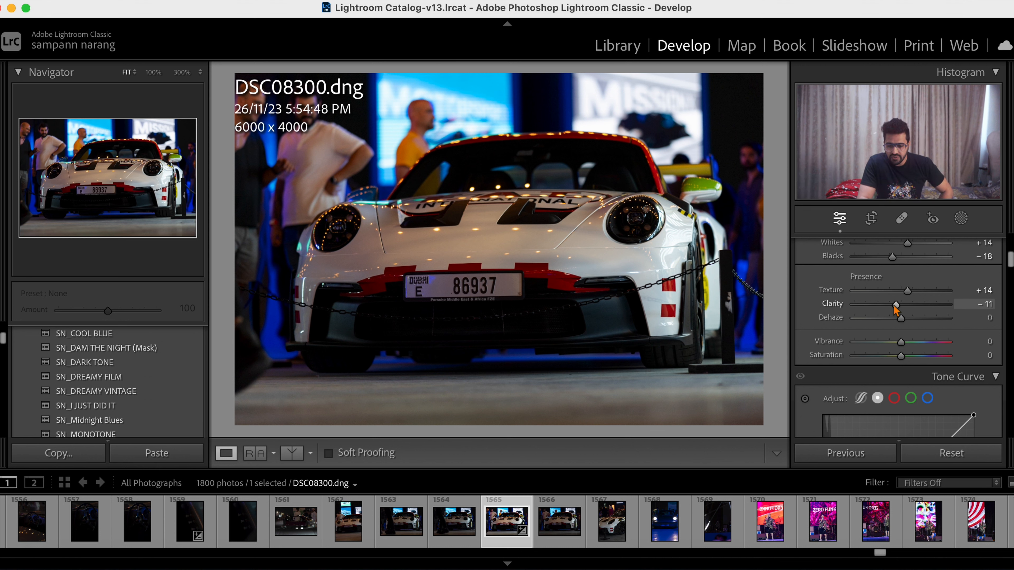
- Reduce the photo's Saturation to −15 and raise Vibrance to +24
{"action": "left_click_drag", "start_coordinate": [903, 359], "coordinate": [911, 346]}
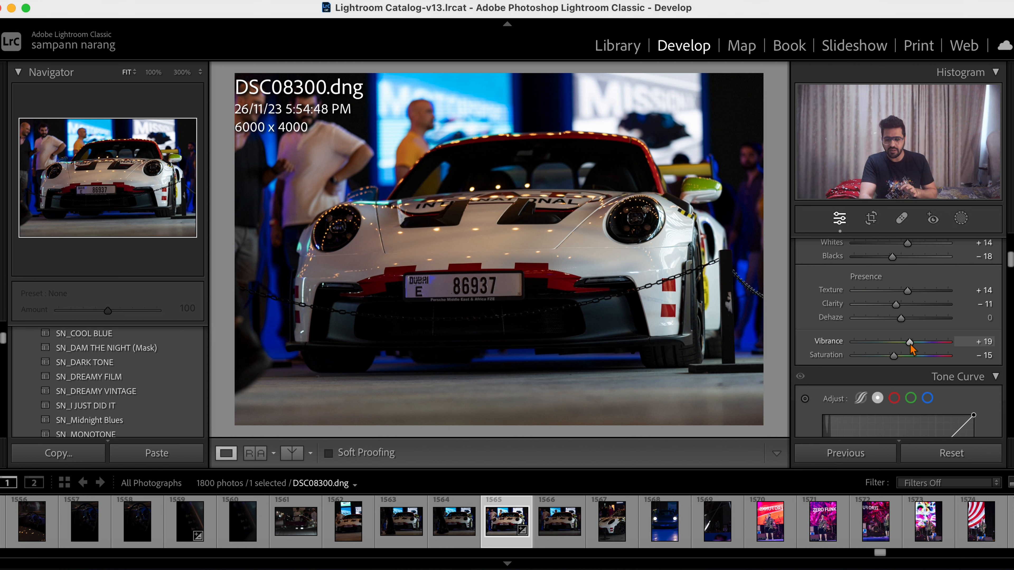
{"action": "left_click_drag", "start_coordinate": [910, 345], "coordinate": [913, 345]}
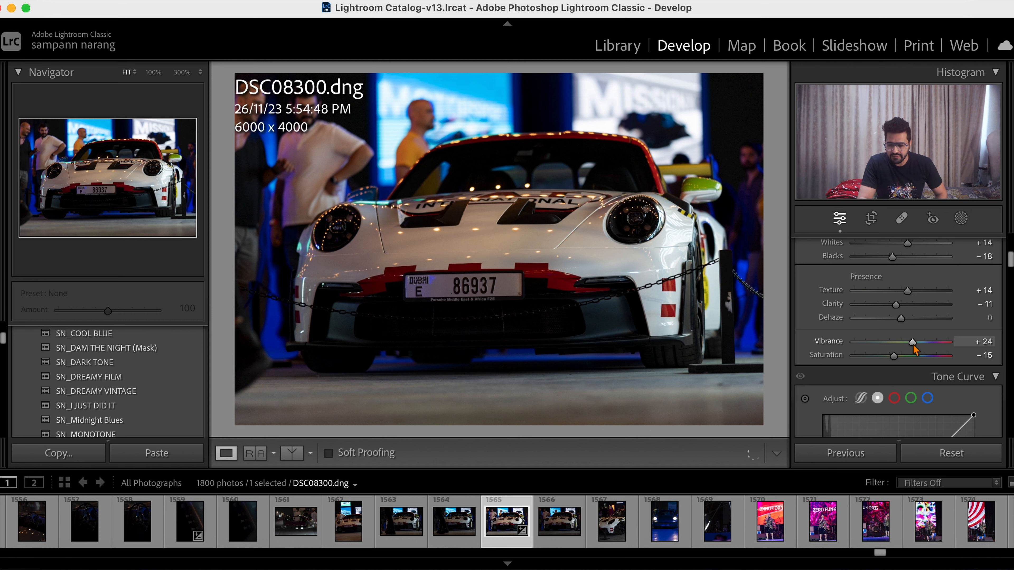
- On the point tone curve, lift the black point to output 14 and pull a shadow point down to input 58, output 53
{"action": "scroll", "coordinate": [912, 343], "scroll_direction": "down", "scroll_amount": 5}
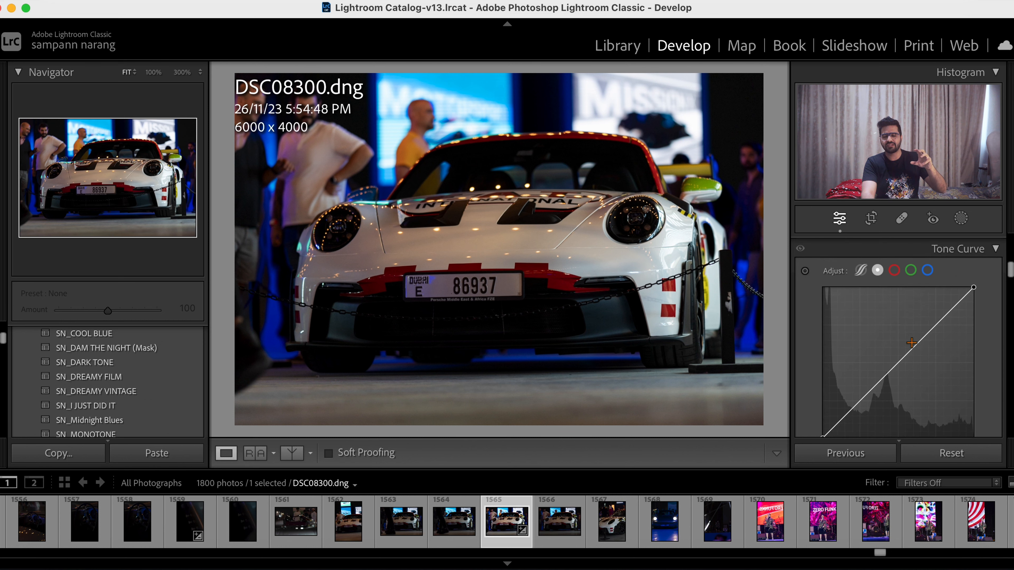
{"action": "scroll", "coordinate": [912, 343], "scroll_direction": "up", "scroll_amount": 1}
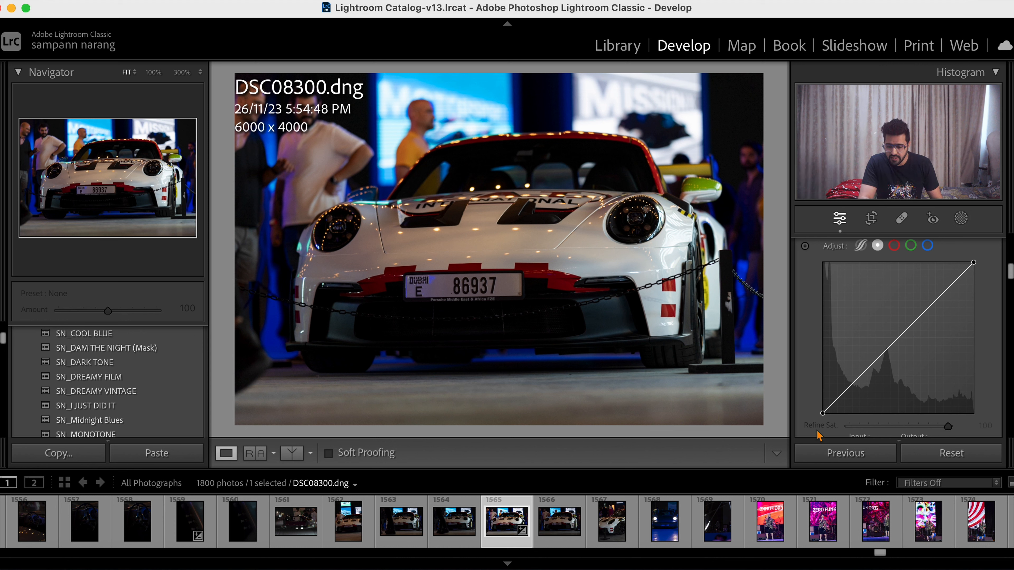
{"action": "left_click_drag", "start_coordinate": [821, 415], "coordinate": [816, 407]}
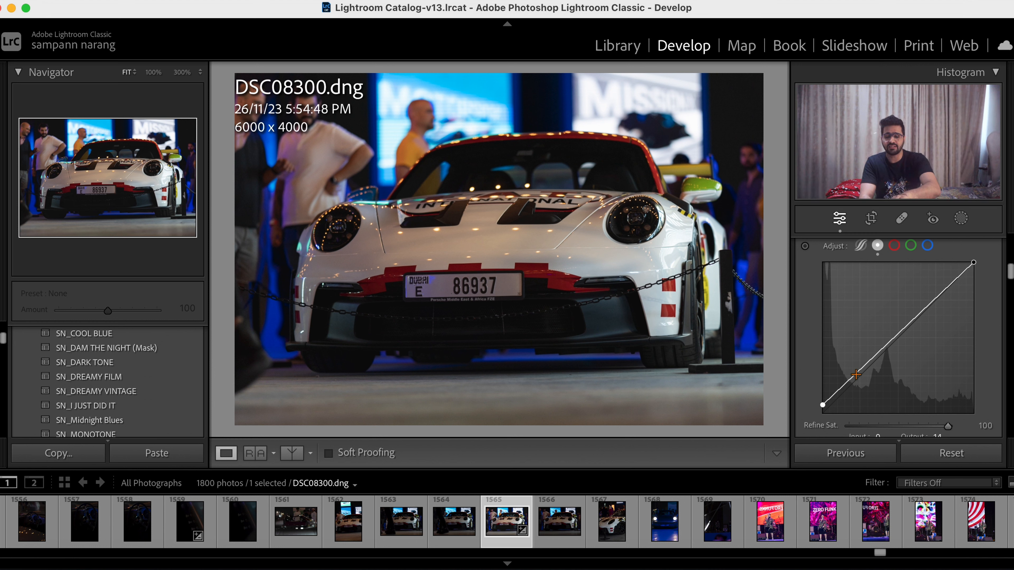
{"action": "mouse_move", "coordinate": [855, 376]}
{"action": "left_mouse_down"}
{"action": "mouse_move", "coordinate": [864, 396]}
{"action": "mouse_move", "coordinate": [858, 389]}
{"action": "left_mouse_up"}
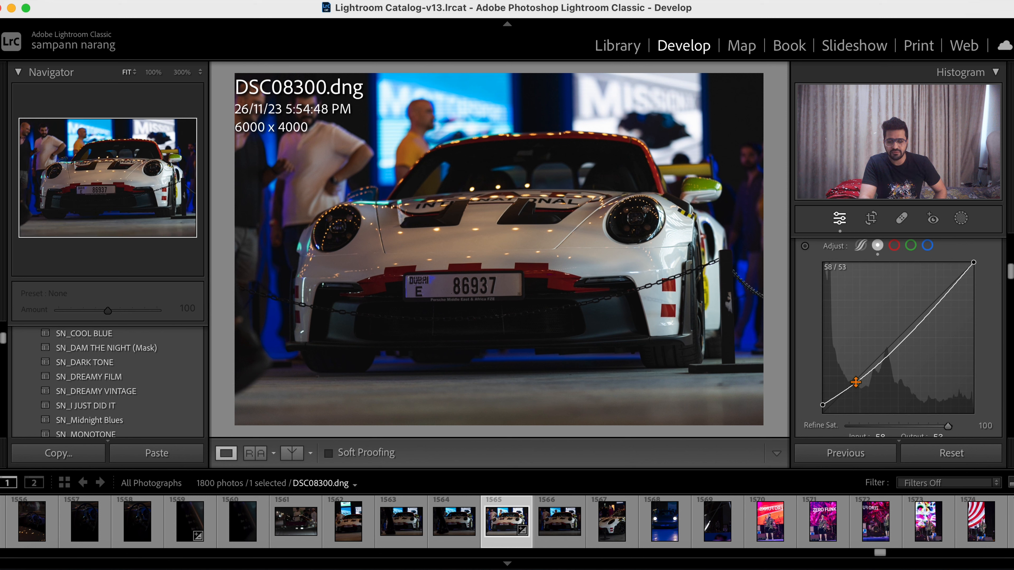
- Add a slightly raised highlight point to the tone curve and a midtone point at input 129, output 120
{"action": "left_click", "coordinate": [933, 304]}
{"action": "mouse_move", "coordinate": [933, 304]}
{"action": "left_mouse_down"}
{"action": "mouse_move", "coordinate": [911, 287]}
{"action": "mouse_move", "coordinate": [933, 311]}
{"action": "mouse_move", "coordinate": [929, 303]}
{"action": "left_mouse_up"}
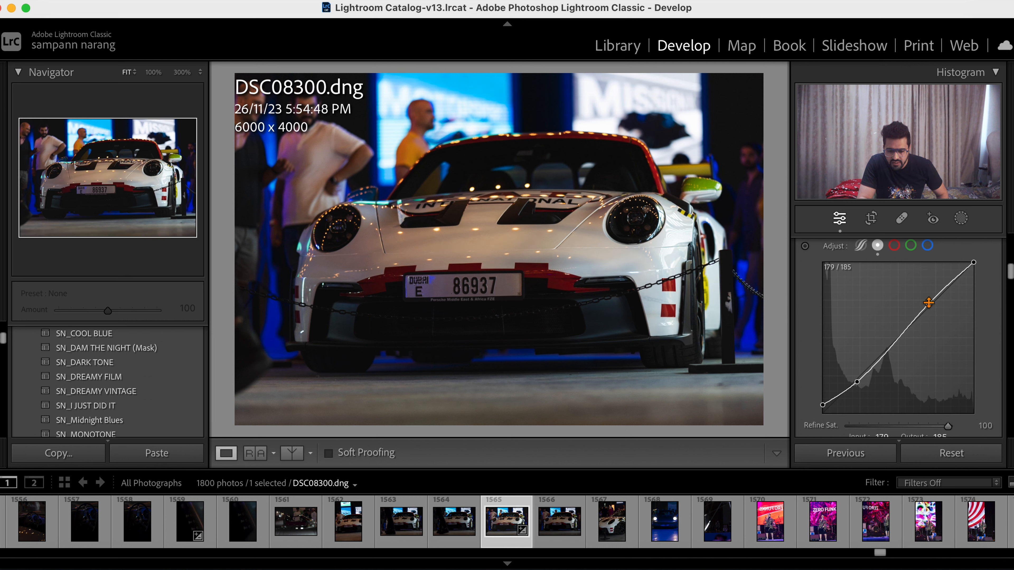
{"action": "left_click", "coordinate": [899, 343]}
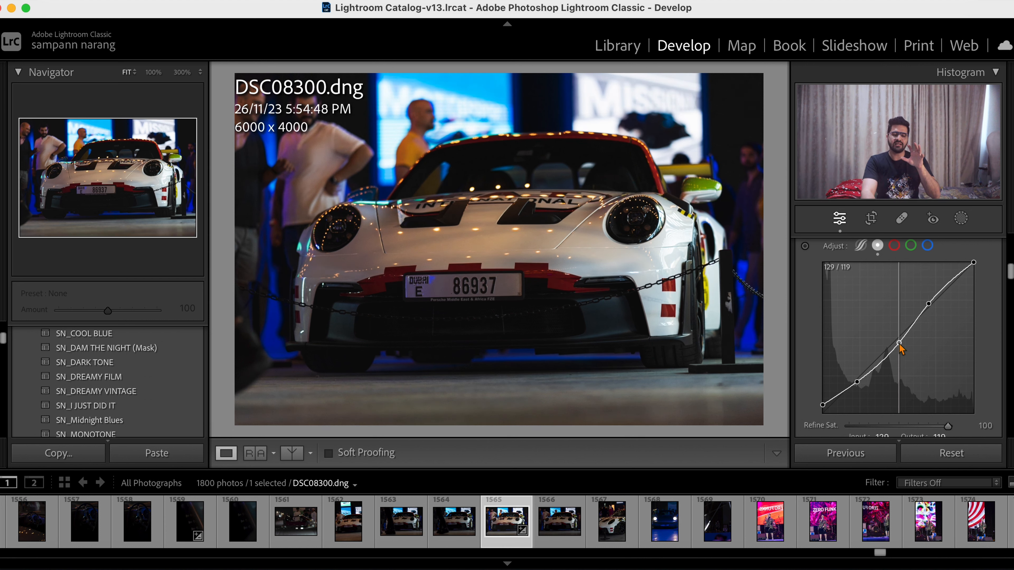
{"action": "left_click_drag", "start_coordinate": [901, 348], "coordinate": [901, 347]}
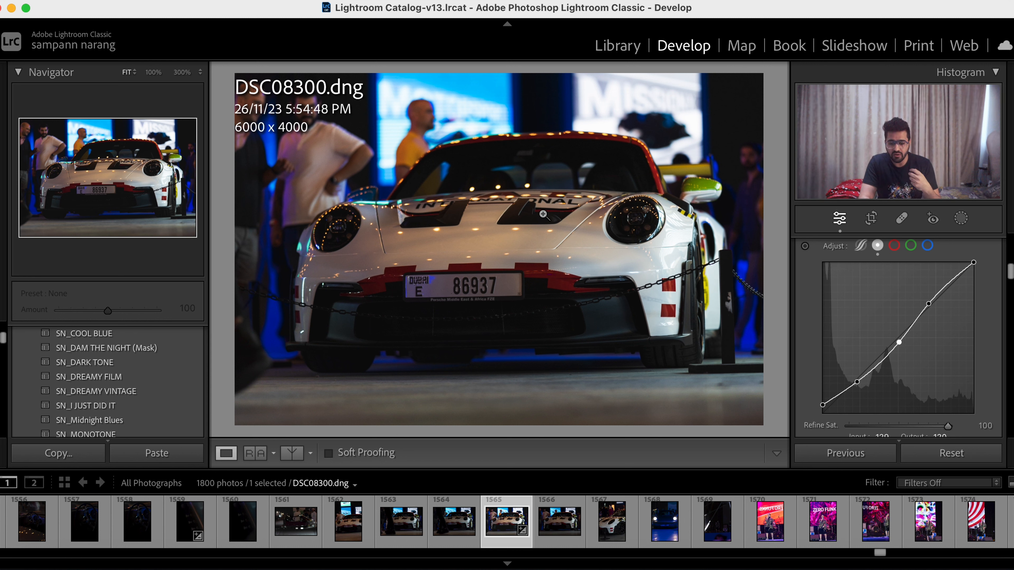
- In the HSL color mixer, set the Red hue to −12 and the Red saturation to +7
{"action": "scroll", "coordinate": [846, 385], "scroll_direction": "down", "scroll_amount": 5}
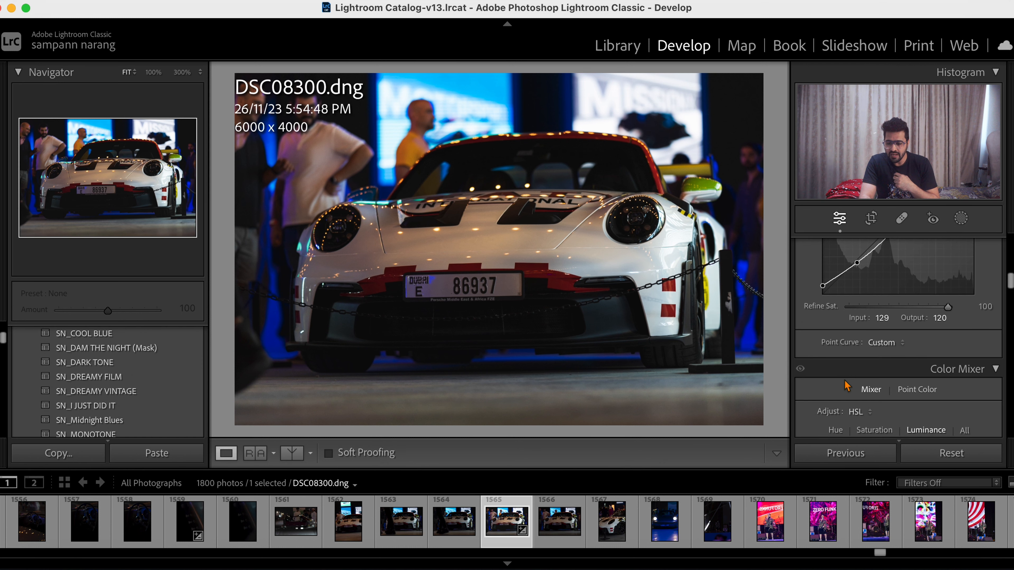
{"action": "scroll", "coordinate": [846, 385], "scroll_direction": "down", "scroll_amount": 5}
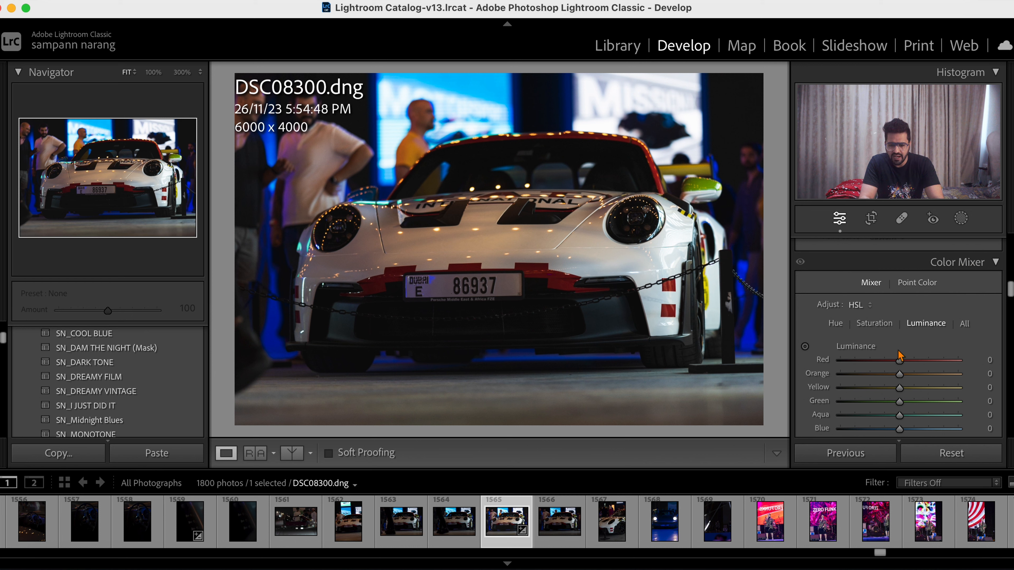
{"action": "scroll", "coordinate": [898, 353], "scroll_direction": "down", "scroll_amount": 2}
{"action": "scroll", "coordinate": [899, 353], "scroll_direction": "up", "scroll_amount": 1}
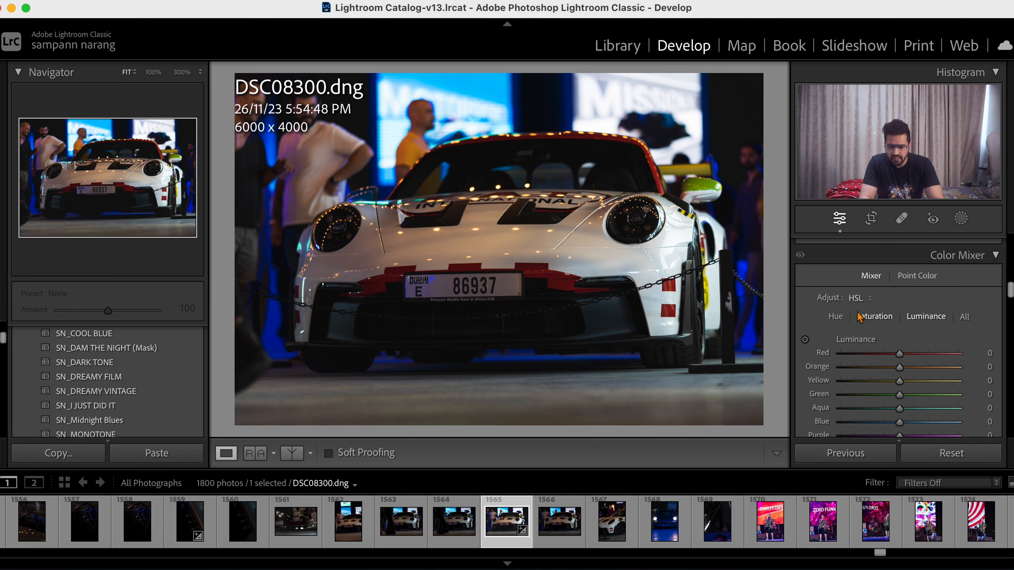
{"action": "left_click", "coordinate": [835, 316]}
{"action": "left_click_drag", "start_coordinate": [899, 354], "coordinate": [894, 358]}
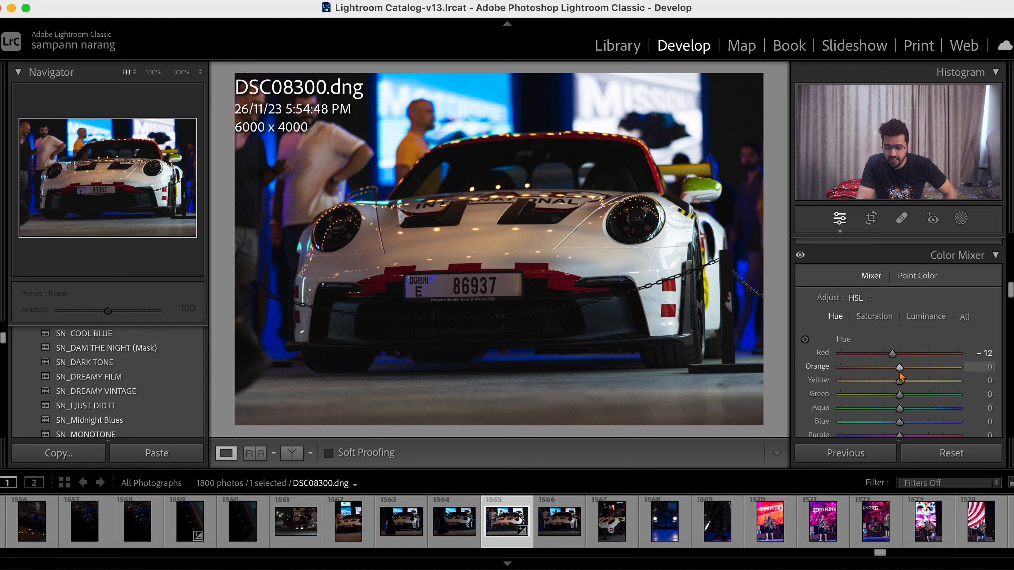
{"action": "left_click", "coordinate": [874, 318]}
{"action": "left_click_drag", "start_coordinate": [900, 354], "coordinate": [904, 359]}
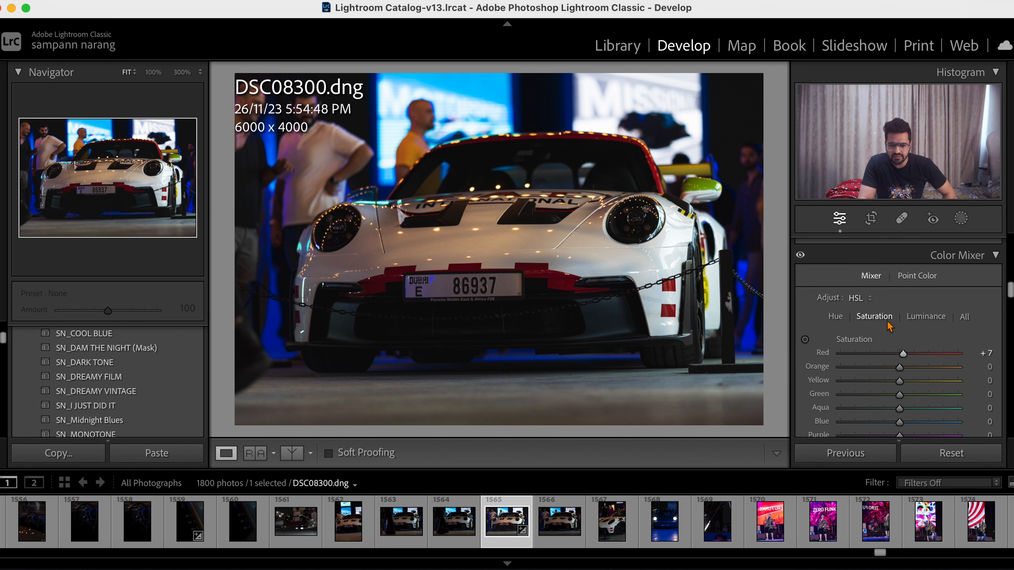
- Set the Aqua hue to −21 and shift the Blue hue slightly toward aqua in the color mixer
{"action": "left_click", "coordinate": [836, 318]}
{"action": "scroll", "coordinate": [893, 398], "scroll_direction": "down", "scroll_amount": 3}
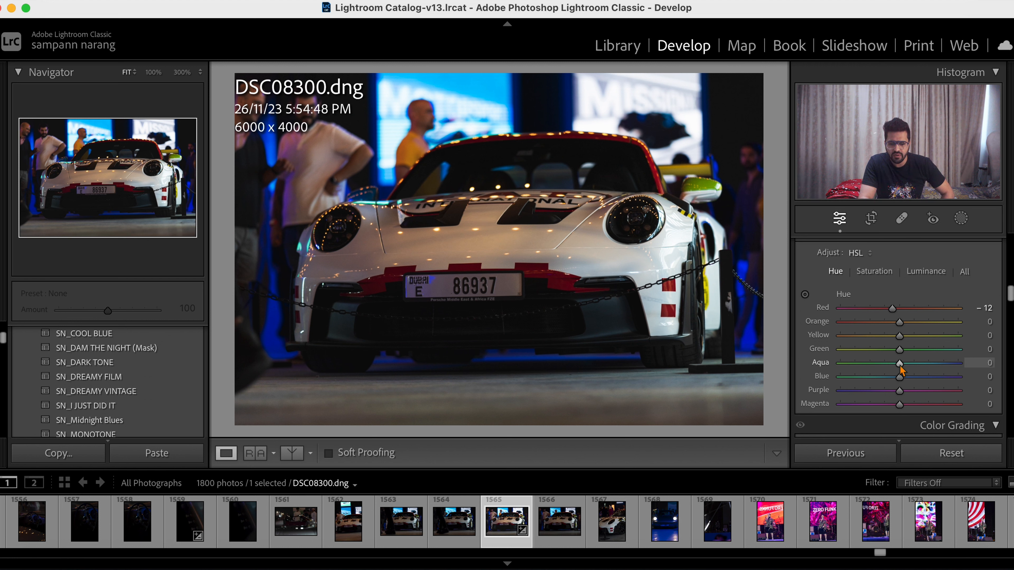
{"action": "mouse_move", "coordinate": [900, 364]}
{"action": "left_mouse_down"}
{"action": "mouse_move", "coordinate": [858, 365]}
{"action": "mouse_move", "coordinate": [994, 366]}
{"action": "mouse_move", "coordinate": [816, 381]}
{"action": "mouse_move", "coordinate": [900, 373]}
{"action": "mouse_move", "coordinate": [890, 376]}
{"action": "left_mouse_up"}
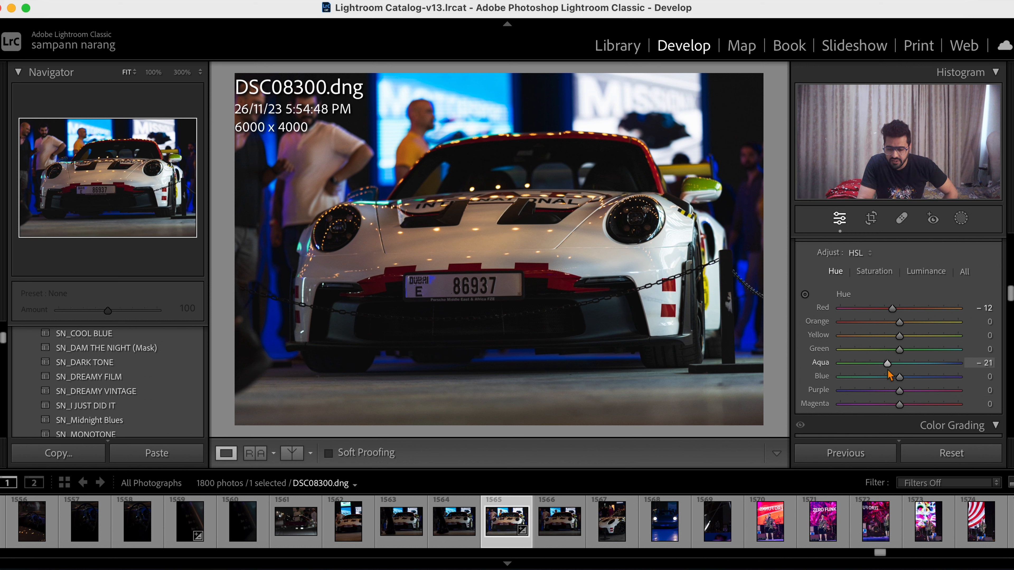
{"action": "mouse_move", "coordinate": [888, 371]}
{"action": "left_mouse_down"}
{"action": "mouse_move", "coordinate": [825, 386]}
{"action": "mouse_move", "coordinate": [992, 379]}
{"action": "mouse_move", "coordinate": [874, 381]}
{"action": "mouse_move", "coordinate": [891, 386]}
{"action": "left_mouse_up"}
- Lower the Aqua saturation to −94 and the Blue saturation to −60 in the color mixer
{"action": "left_click", "coordinate": [874, 271]}
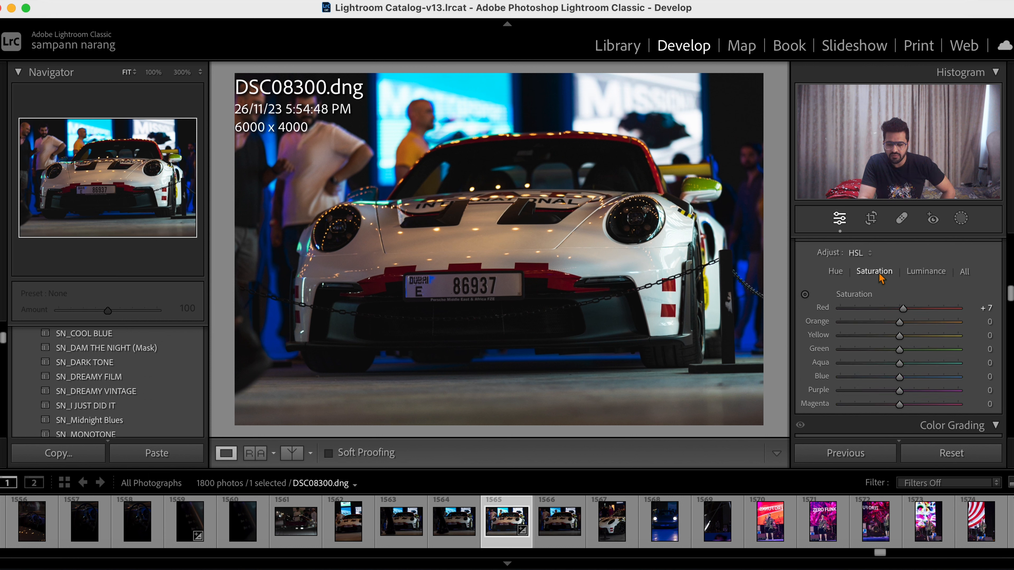
{"action": "left_click_drag", "start_coordinate": [898, 362], "coordinate": [843, 363]}
{"action": "left_click_drag", "start_coordinate": [900, 377], "coordinate": [865, 391]}
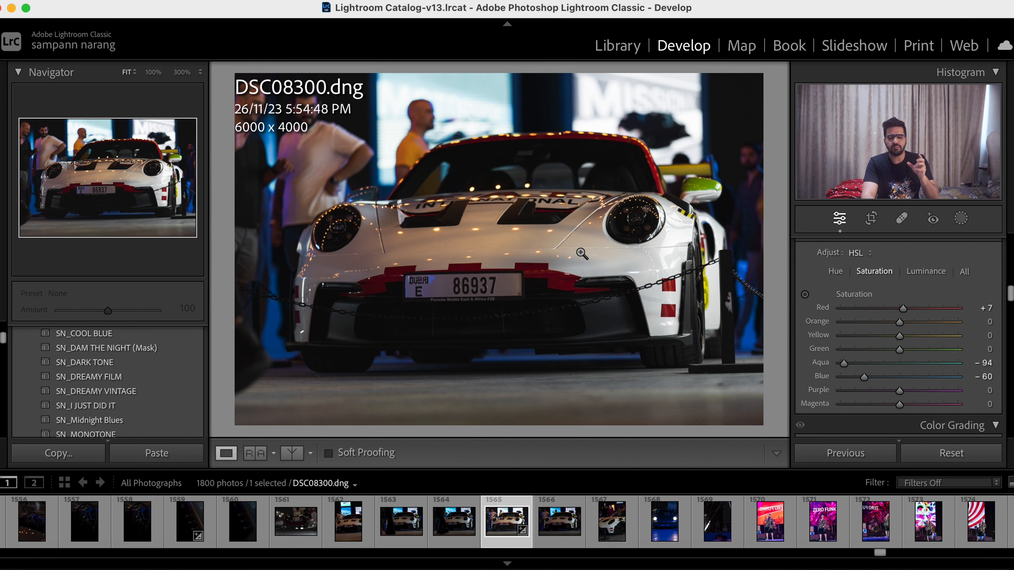
- Tint the Shadows blue in Color Grading with hue 226 and saturation 35
{"action": "scroll", "coordinate": [889, 395], "scroll_direction": "down", "scroll_amount": 3}
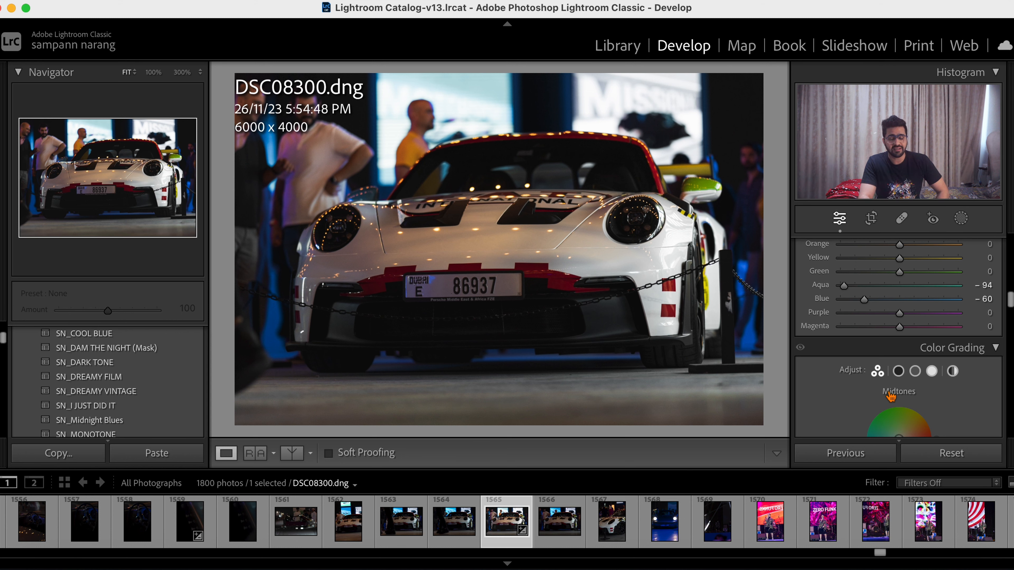
{"action": "scroll", "coordinate": [890, 395], "scroll_direction": "down", "scroll_amount": 5}
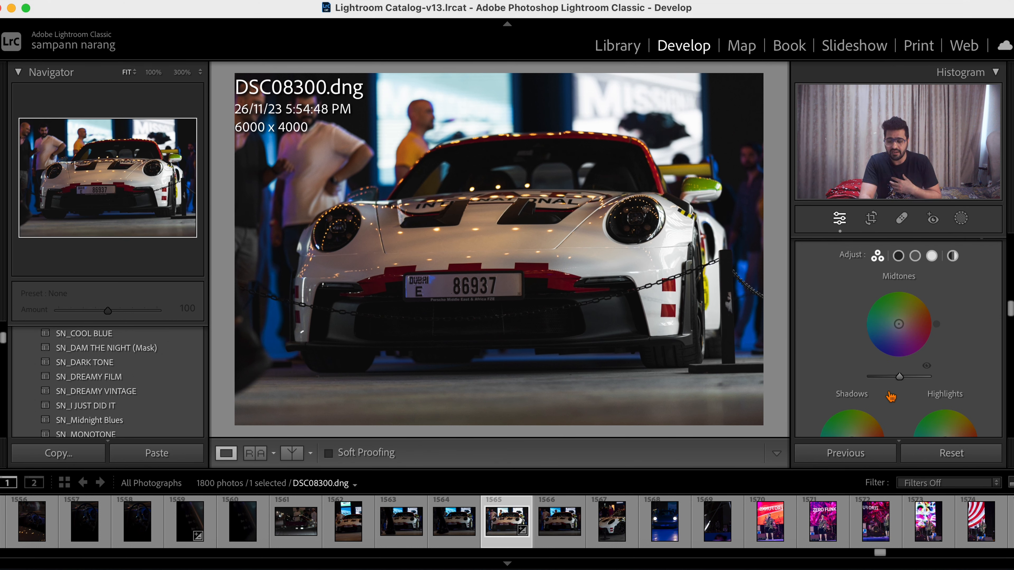
{"action": "scroll", "coordinate": [889, 396], "scroll_direction": "down", "scroll_amount": 3}
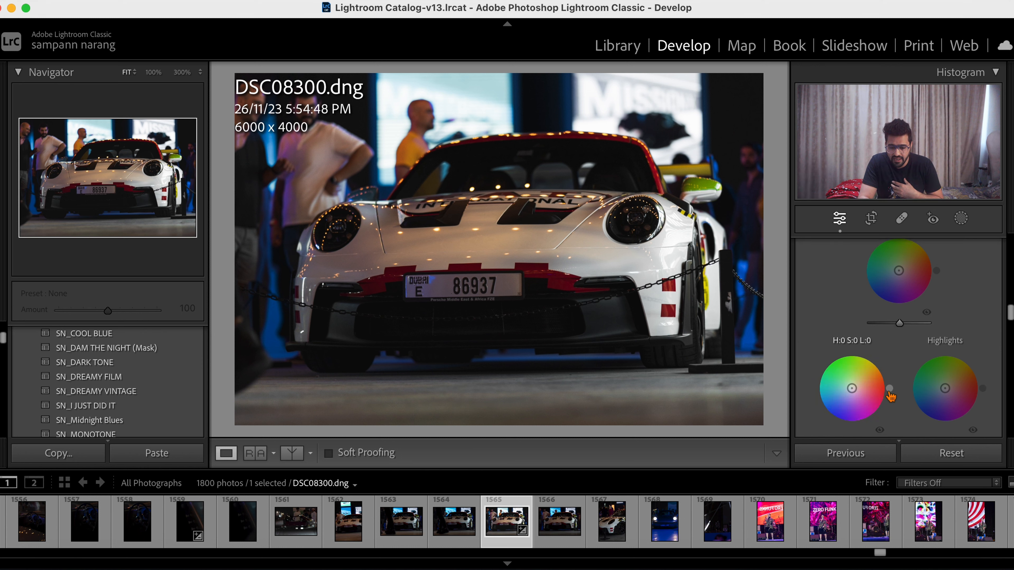
{"action": "left_click_drag", "start_coordinate": [855, 384], "coordinate": [844, 385]}
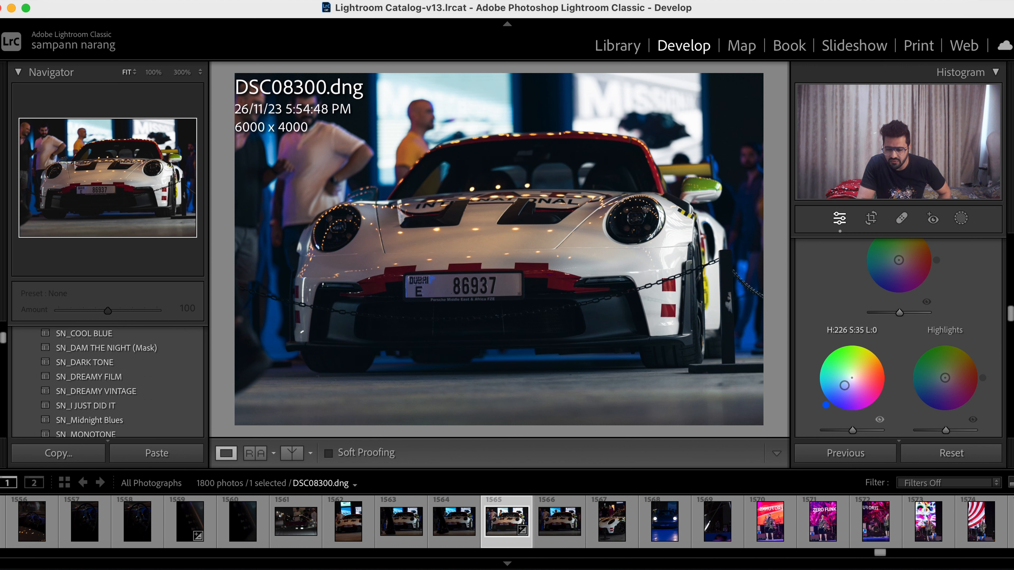
- Fine-tune the Shadows tint, give the Highlights a slight cyan-blue tint in Color Grading, and compare the photo with its original state
{"action": "left_click_drag", "start_coordinate": [844, 385], "coordinate": [846, 385]}
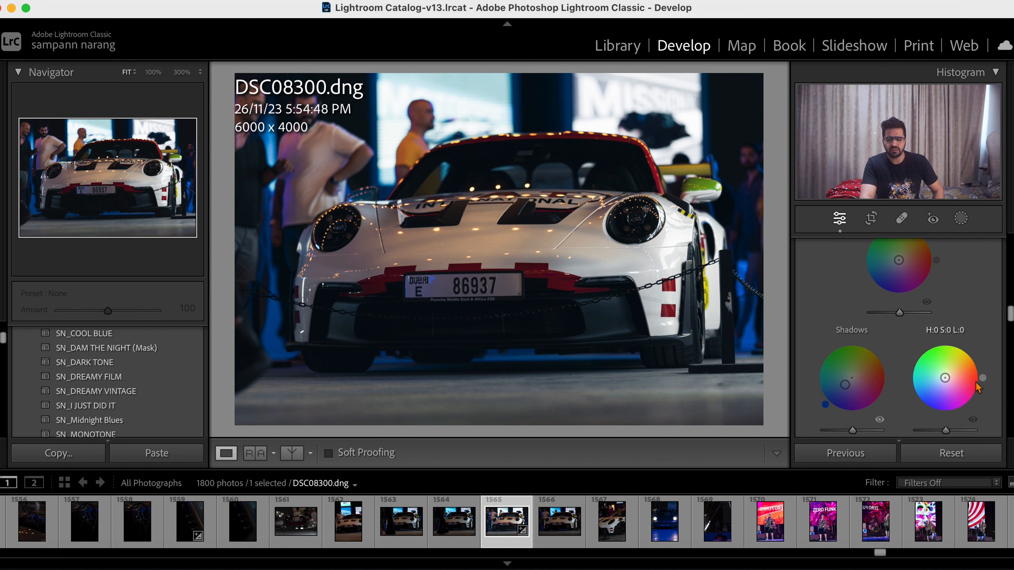
{"action": "scroll", "coordinate": [908, 272], "scroll_direction": "up", "scroll_amount": 2}
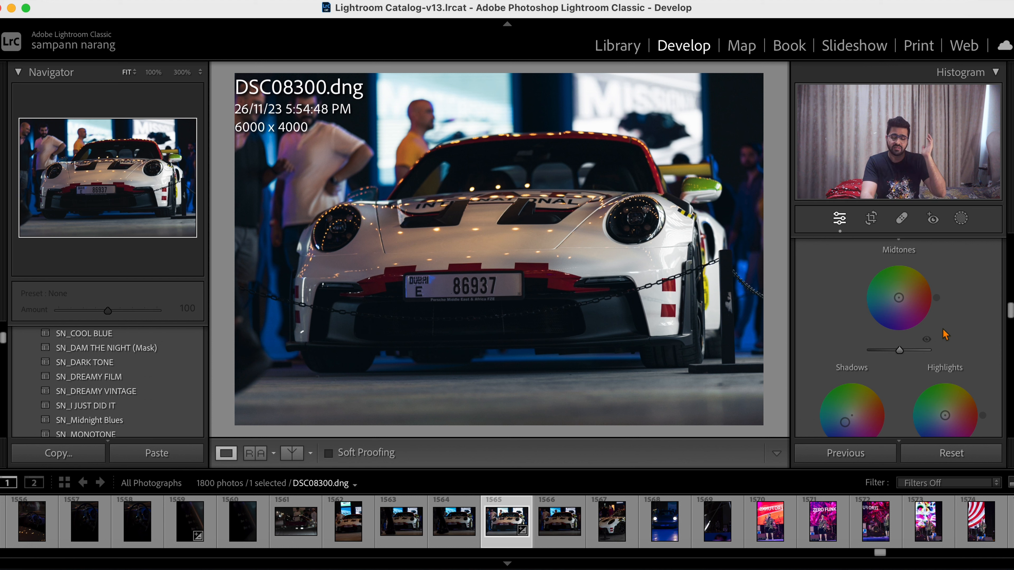
{"action": "scroll", "coordinate": [944, 334], "scroll_direction": "down", "scroll_amount": 3}
{"action": "scroll", "coordinate": [945, 334], "scroll_direction": "down", "scroll_amount": 1}
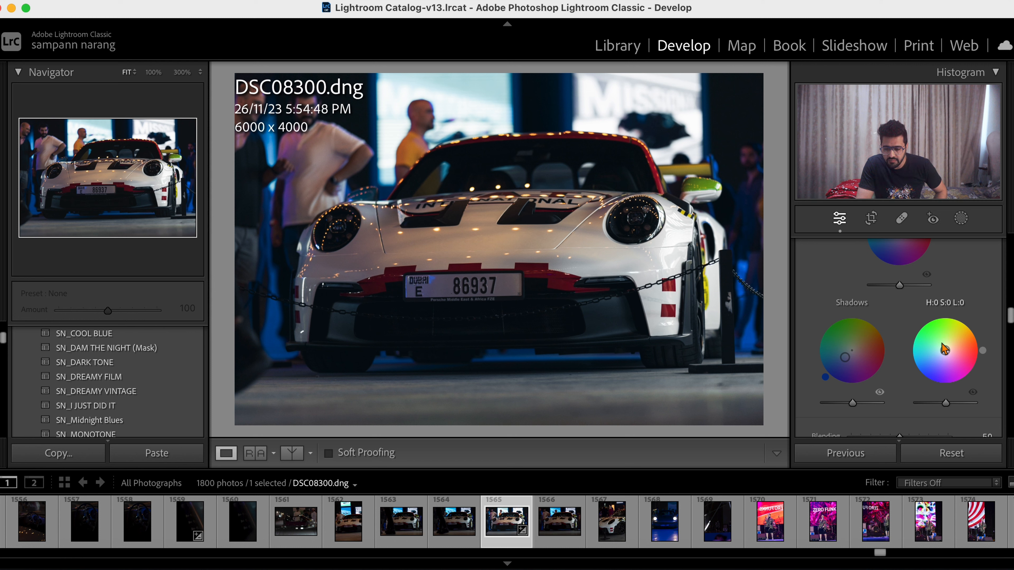
{"action": "left_click_drag", "start_coordinate": [945, 350], "coordinate": [939, 352]}
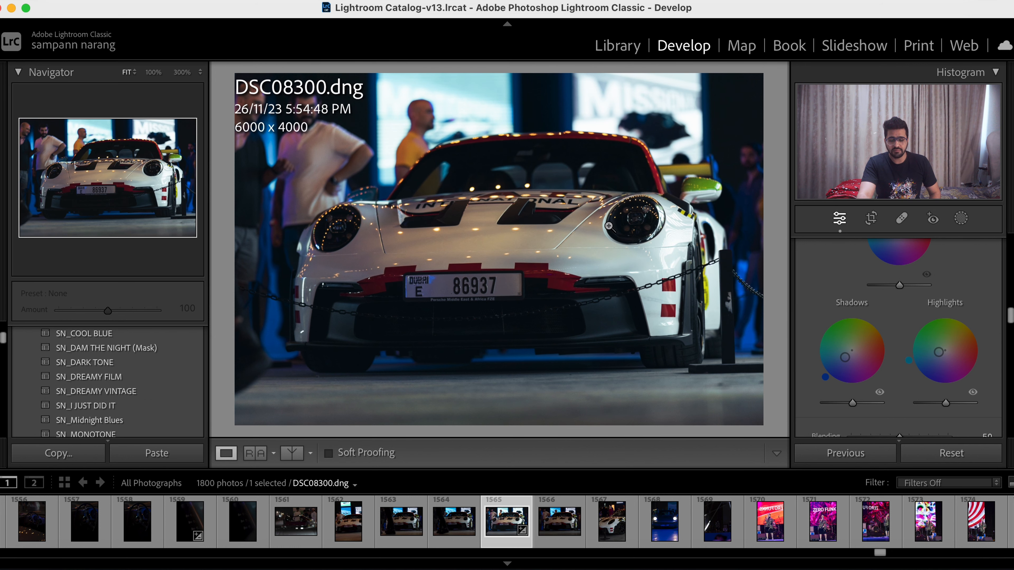
{"action": "key", "text": "backslash"}
{"action": "key", "text": "backslash"}
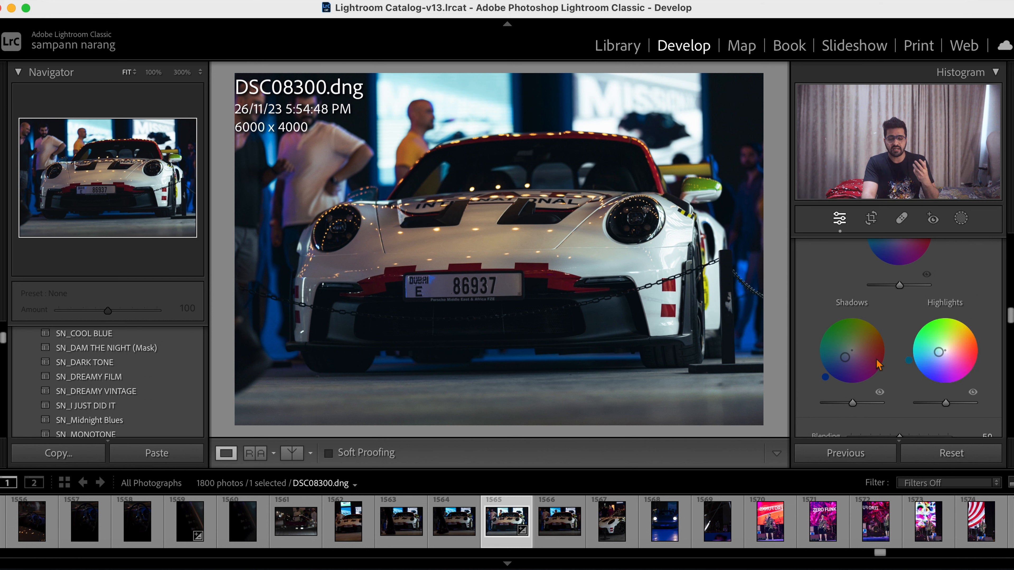
- Set the Sharpening Amount to 52 and the Masking to 58
{"action": "scroll", "coordinate": [878, 325], "scroll_direction": "down", "scroll_amount": 2}
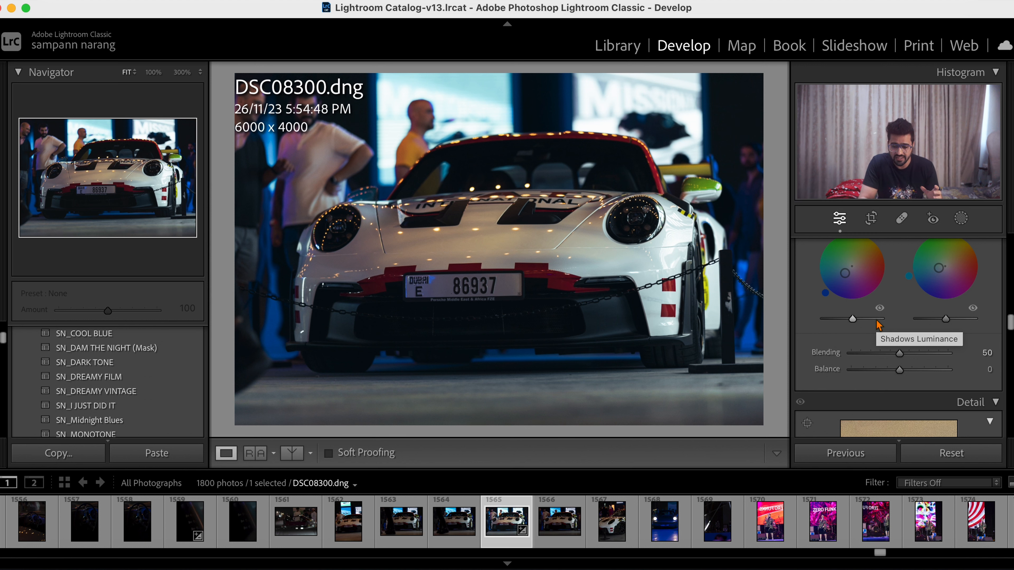
{"action": "scroll", "coordinate": [878, 325], "scroll_direction": "down", "scroll_amount": 4}
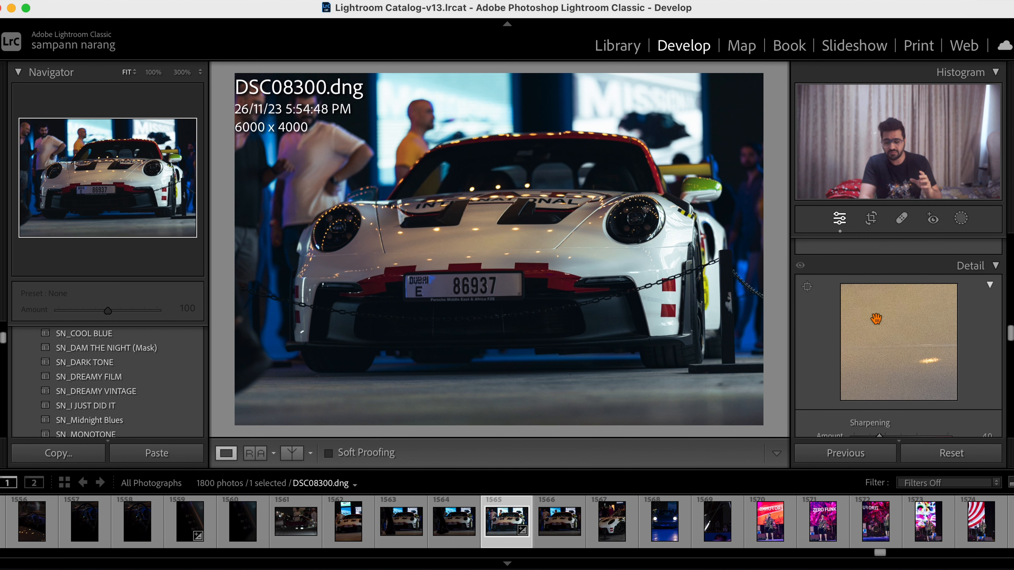
{"action": "scroll", "coordinate": [876, 319], "scroll_direction": "down", "scroll_amount": 3}
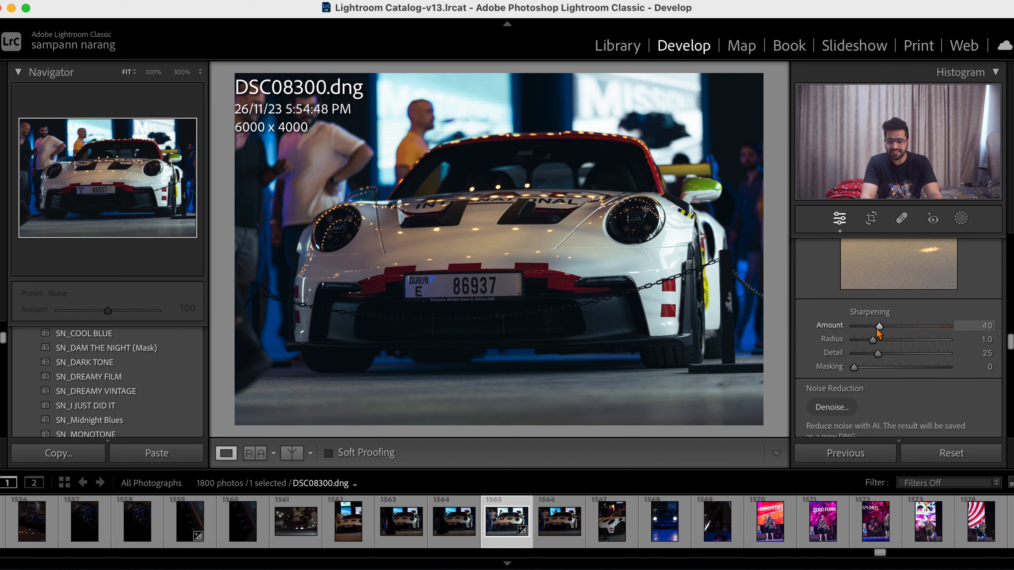
{"action": "left_click_drag", "start_coordinate": [880, 329], "coordinate": [887, 330]}
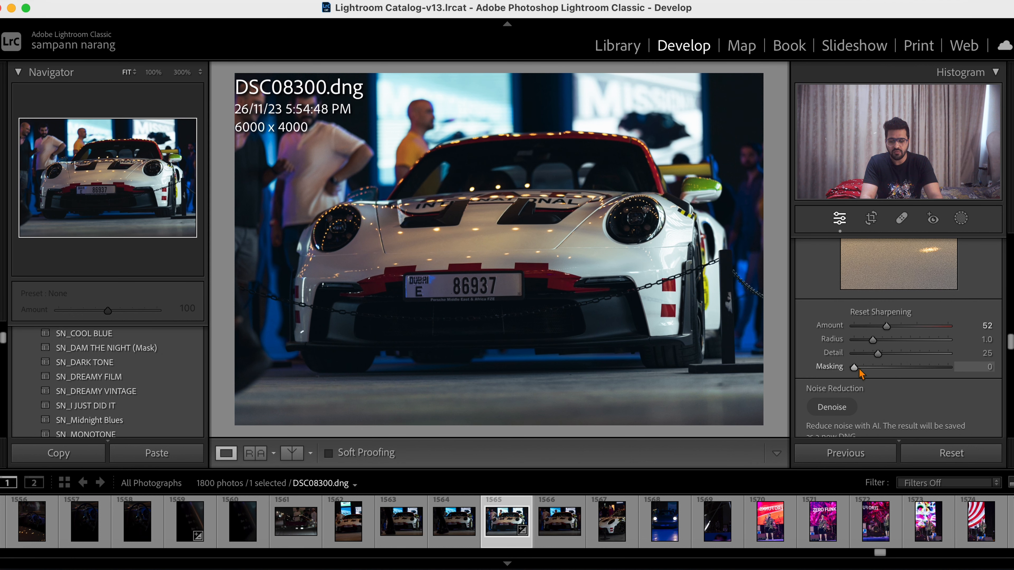
{"action": "left_click_drag", "start_coordinate": [854, 369], "coordinate": [910, 372]}
{"action": "scroll", "coordinate": [911, 375], "scroll_direction": "down", "scroll_amount": 3}
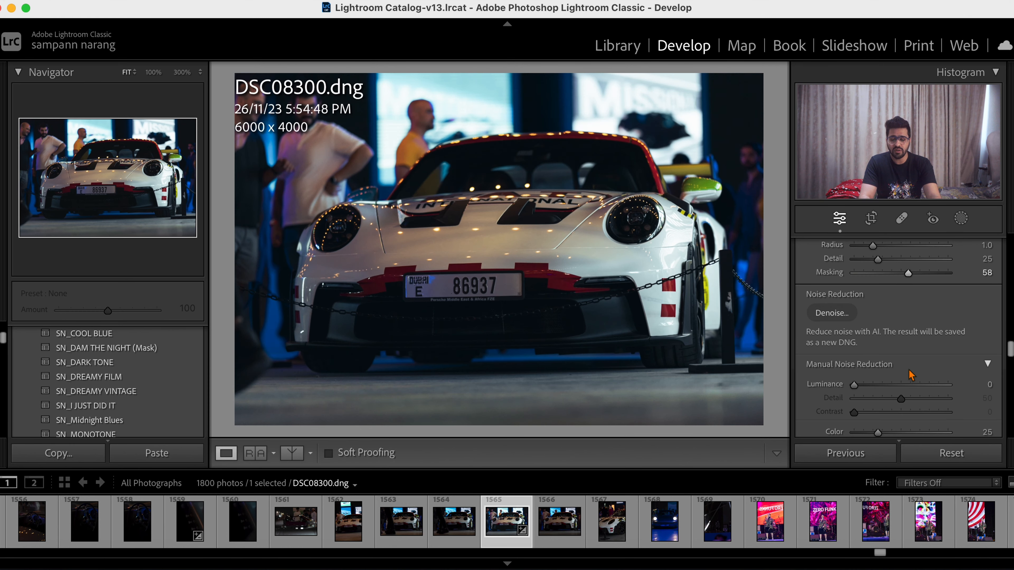
{"action": "scroll", "coordinate": [886, 319], "scroll_direction": "up", "scroll_amount": 1}
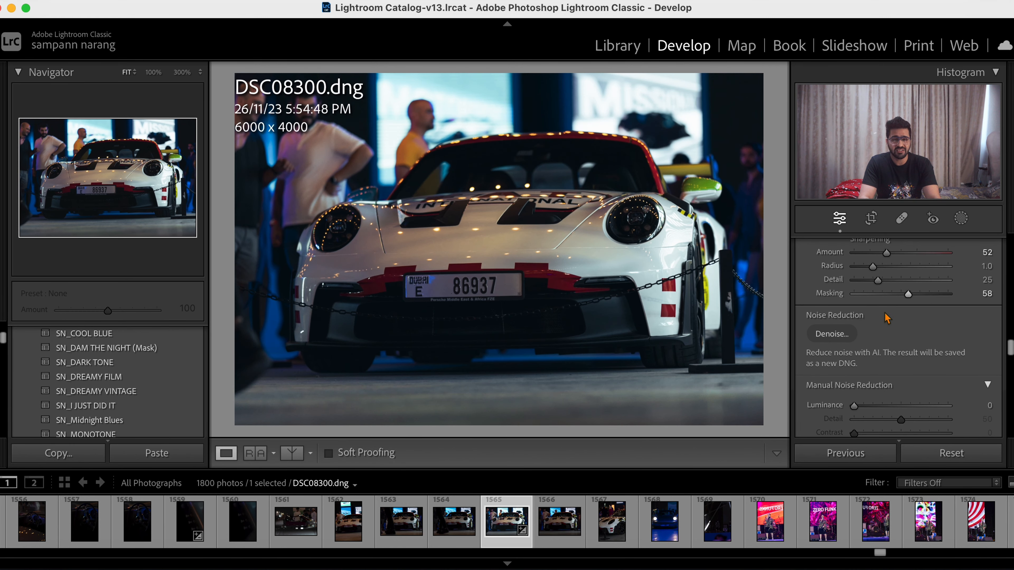
- Examine the noise on the car's hood and headlight at 100% zoom
{"action": "scroll", "coordinate": [886, 319], "scroll_direction": "down", "scroll_amount": 1}
{"action": "scroll", "coordinate": [890, 375], "scroll_direction": "down", "scroll_amount": 3}
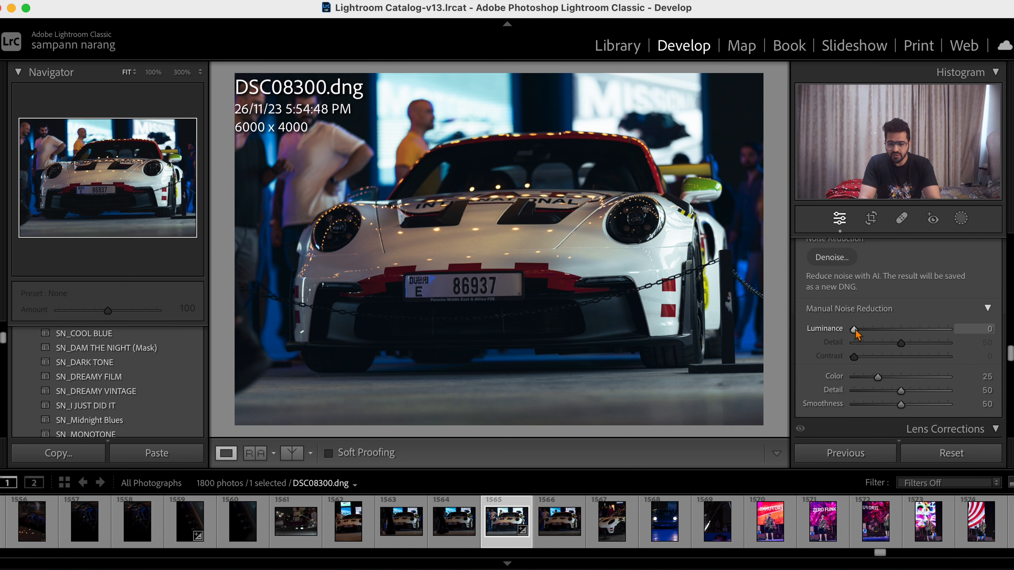
{"action": "scroll", "coordinate": [855, 333], "scroll_direction": "down", "scroll_amount": 1}
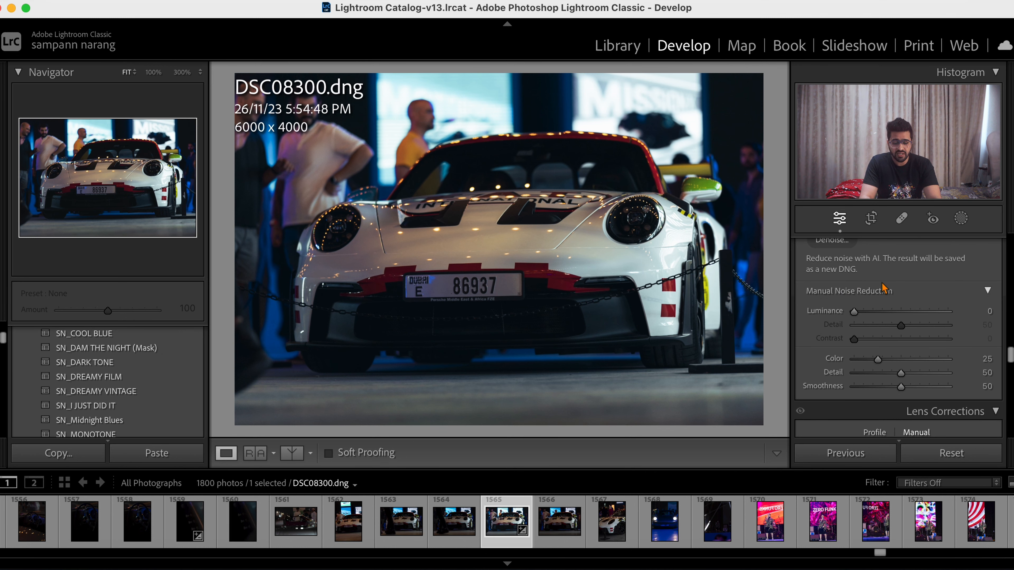
{"action": "left_click", "coordinate": [543, 187]}
{"action": "scroll", "coordinate": [544, 187], "scroll_direction": "right", "scroll_amount": 5}
{"action": "scroll", "coordinate": [543, 184], "scroll_direction": "down", "scroll_amount": 3}
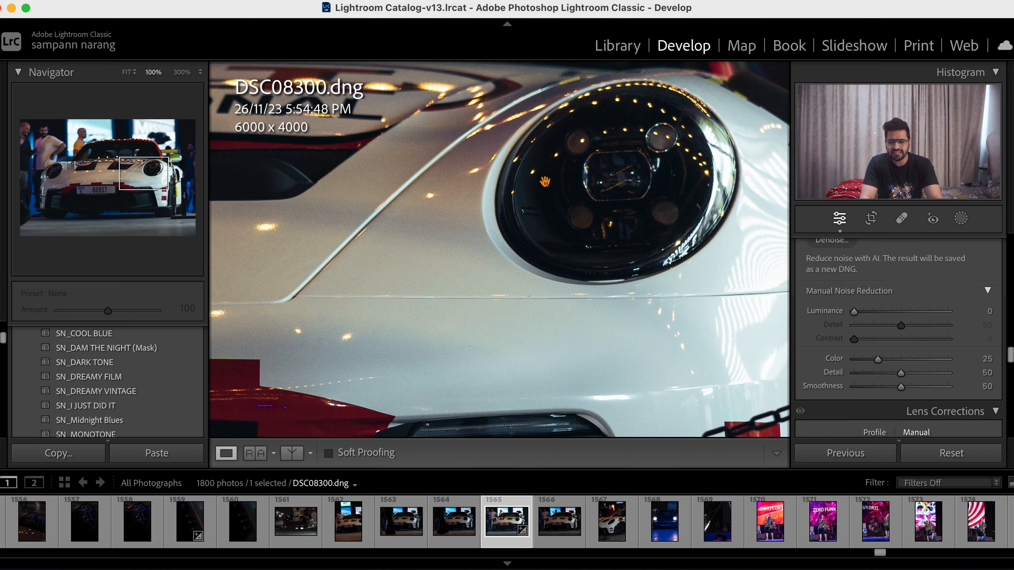
{"action": "left_click", "coordinate": [578, 204]}
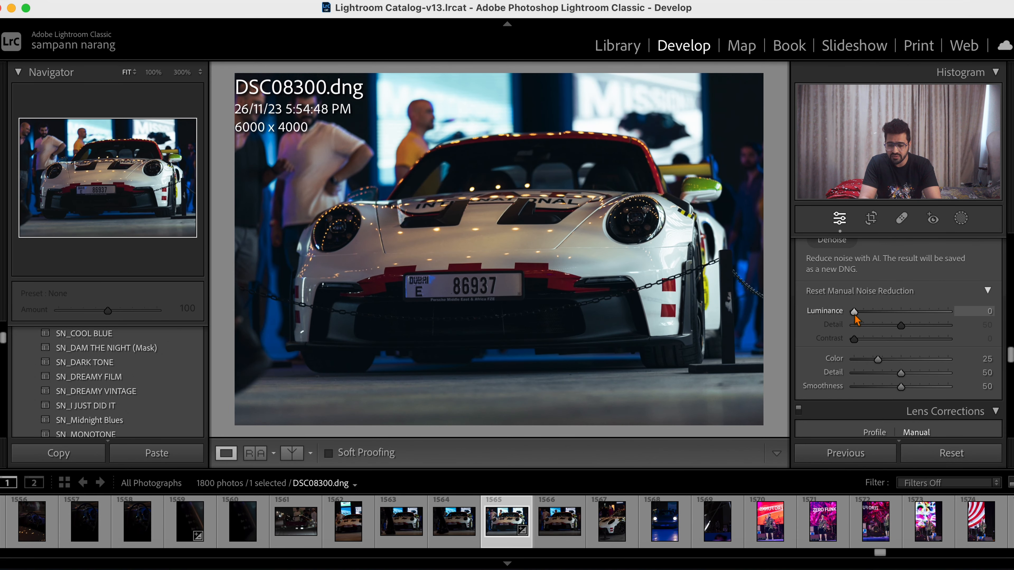
- Set the manual Luminance noise reduction to 32, checking its effect on the hood and headlight at 100% zoom
{"action": "left_click_drag", "start_coordinate": [854, 314], "coordinate": [883, 316]}
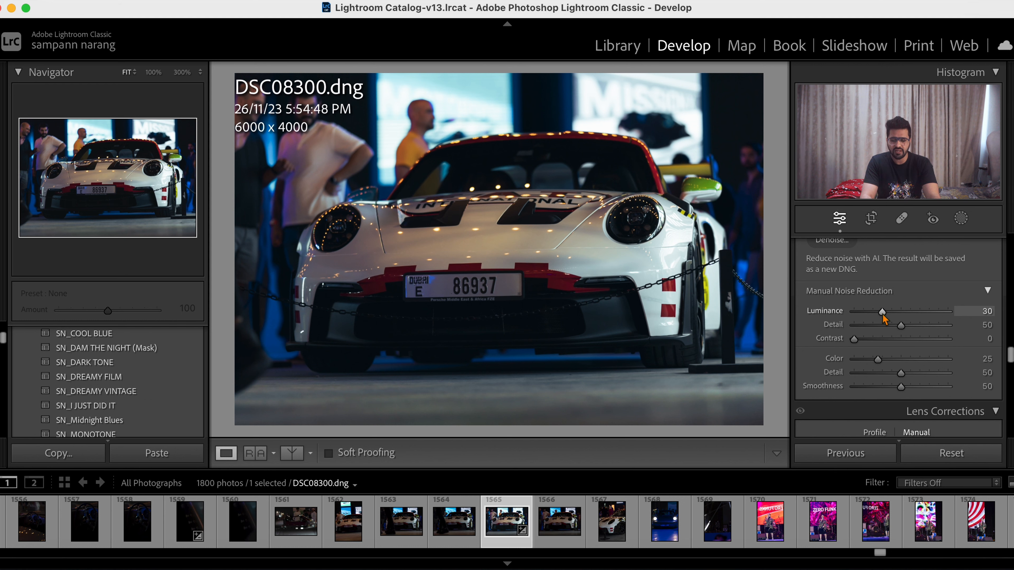
{"action": "left_click", "coordinate": [595, 217]}
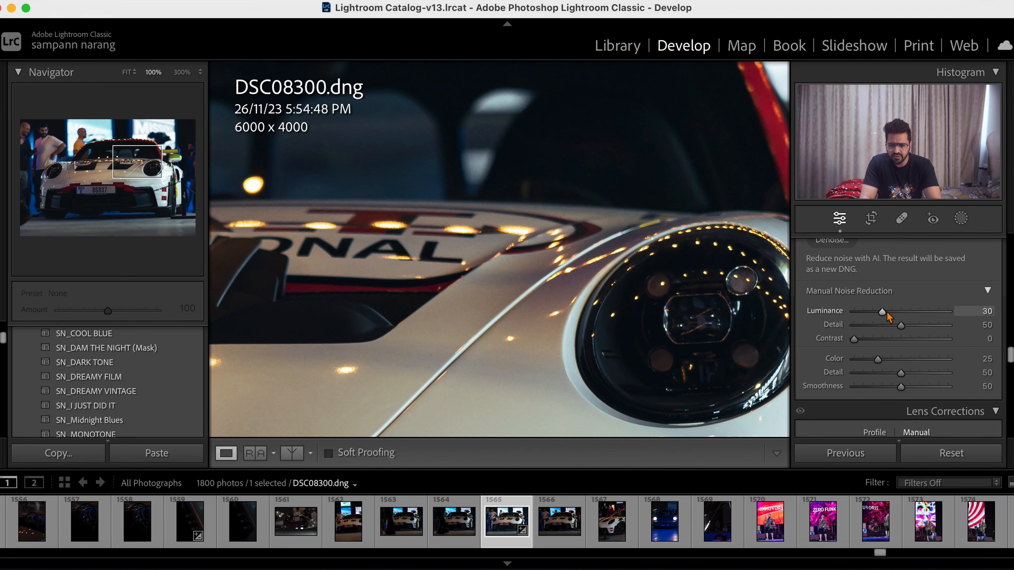
{"action": "double_click", "coordinate": [814, 311]}
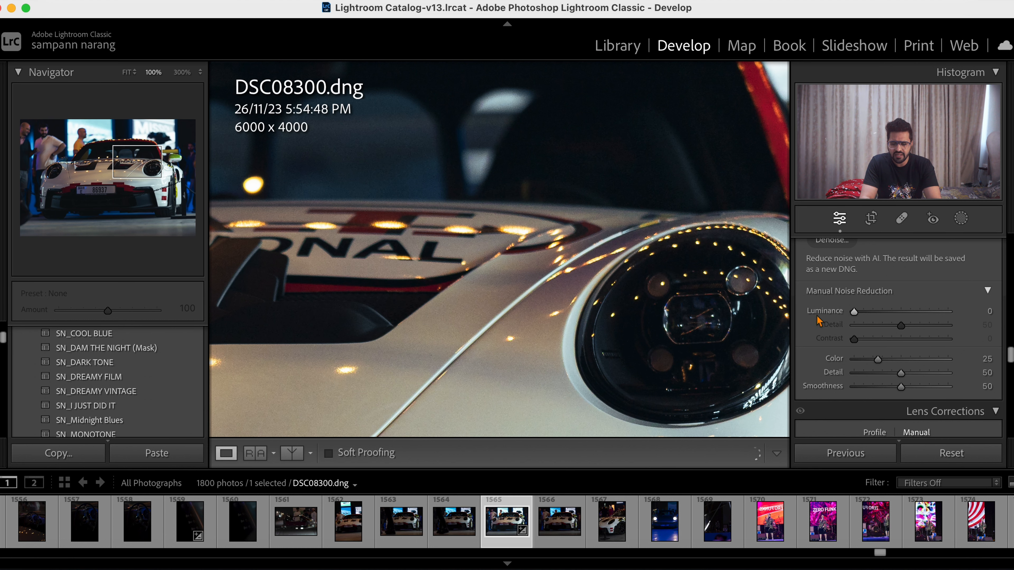
{"action": "left_click_drag", "start_coordinate": [854, 313], "coordinate": [885, 313]}
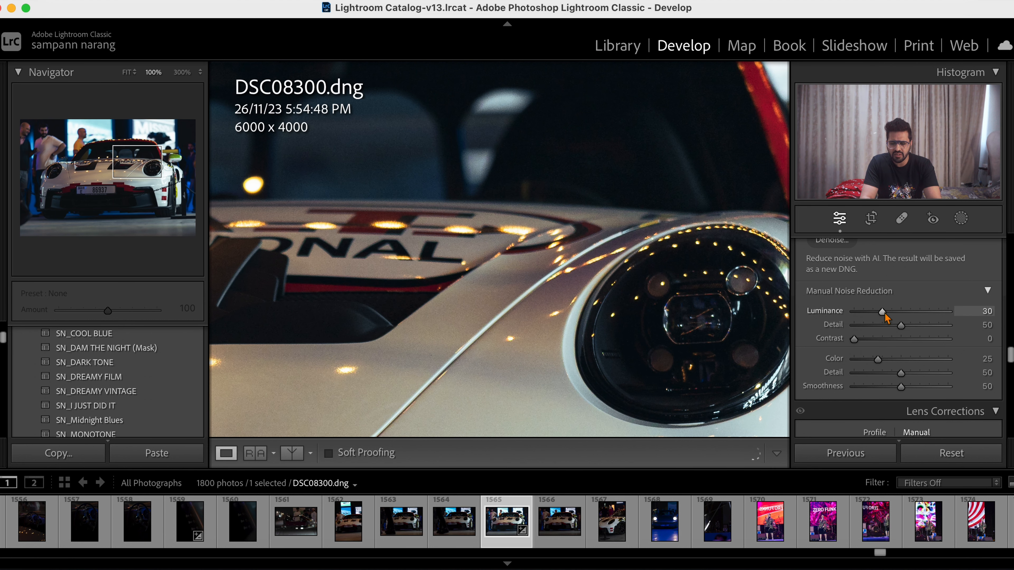
{"action": "left_click", "coordinate": [431, 261]}
- Try a Vignetting Amount of +9 in Lens Corrections and reset it
{"action": "scroll", "coordinate": [884, 385], "scroll_direction": "down", "scroll_amount": 2}
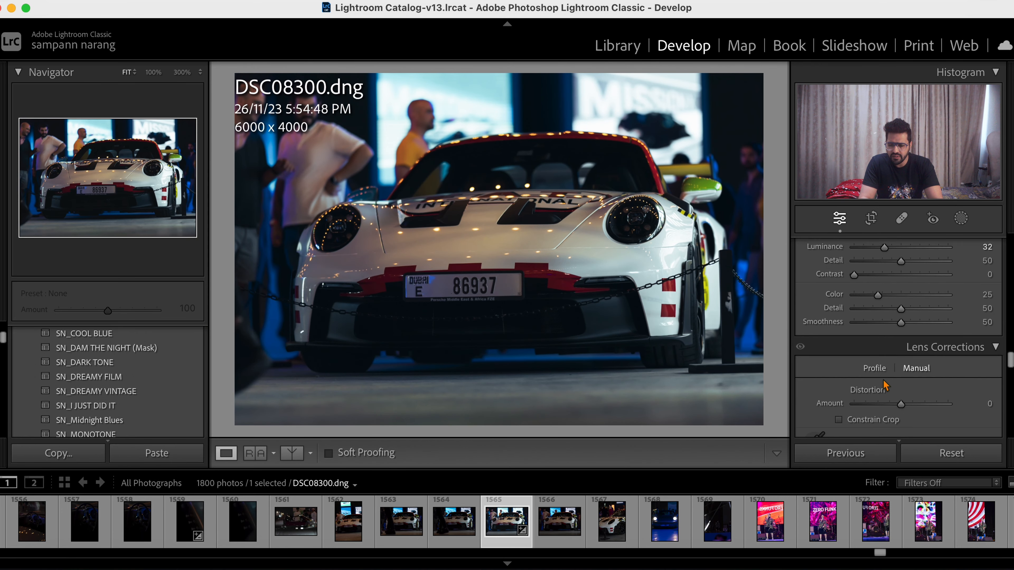
{"action": "scroll", "coordinate": [883, 386], "scroll_direction": "down", "scroll_amount": 5}
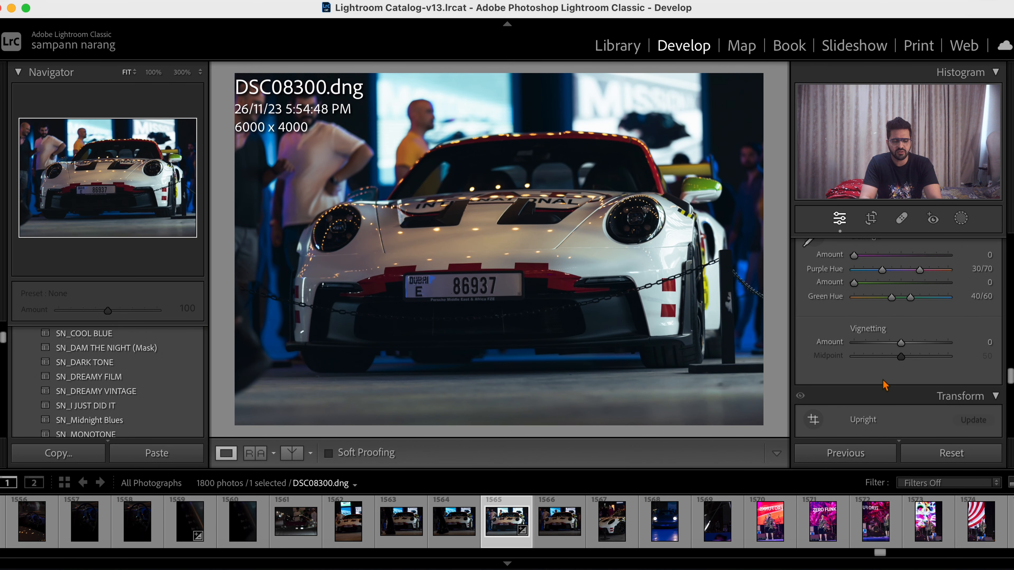
{"action": "mouse_move", "coordinate": [901, 342]}
{"action": "left_mouse_down"}
{"action": "mouse_move", "coordinate": [876, 346]}
{"action": "mouse_move", "coordinate": [945, 344]}
{"action": "mouse_move", "coordinate": [906, 346]}
{"action": "left_mouse_up"}
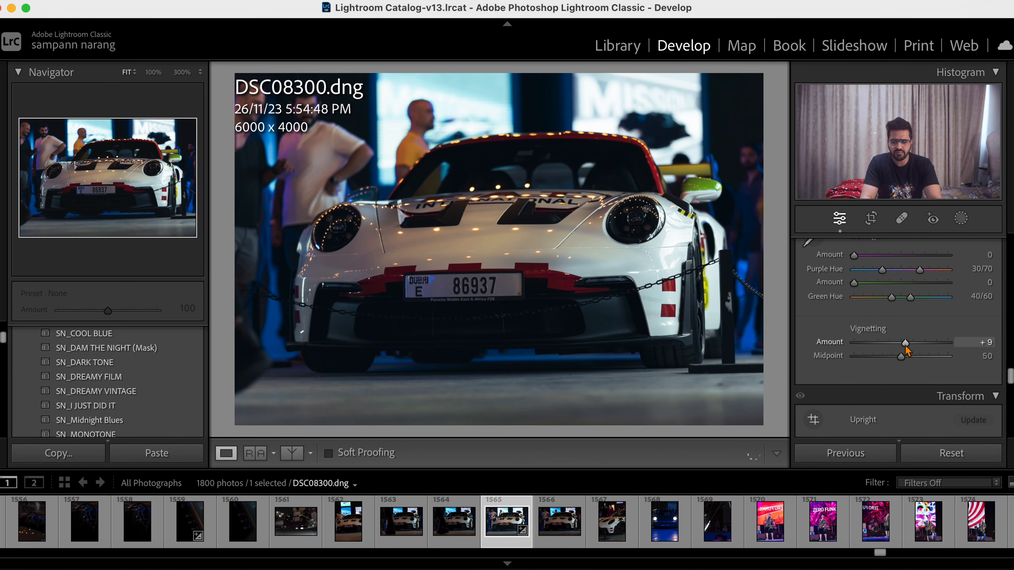
{"action": "double_click", "coordinate": [905, 345]}
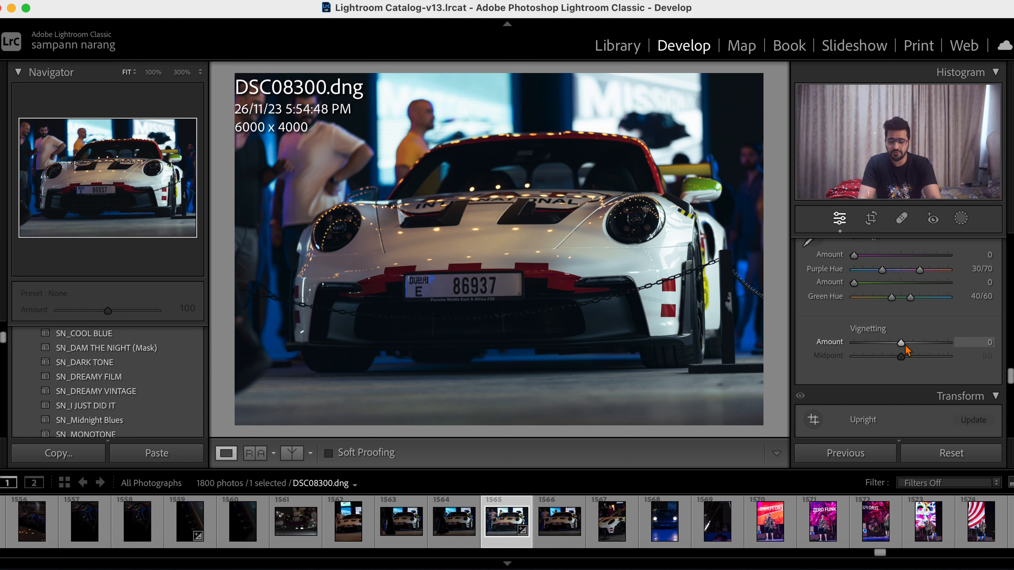
- Try automatic straightening of the photo with the Crop tool, undo it and leave the tool
{"action": "scroll", "coordinate": [905, 345], "scroll_direction": "down", "scroll_amount": 6}
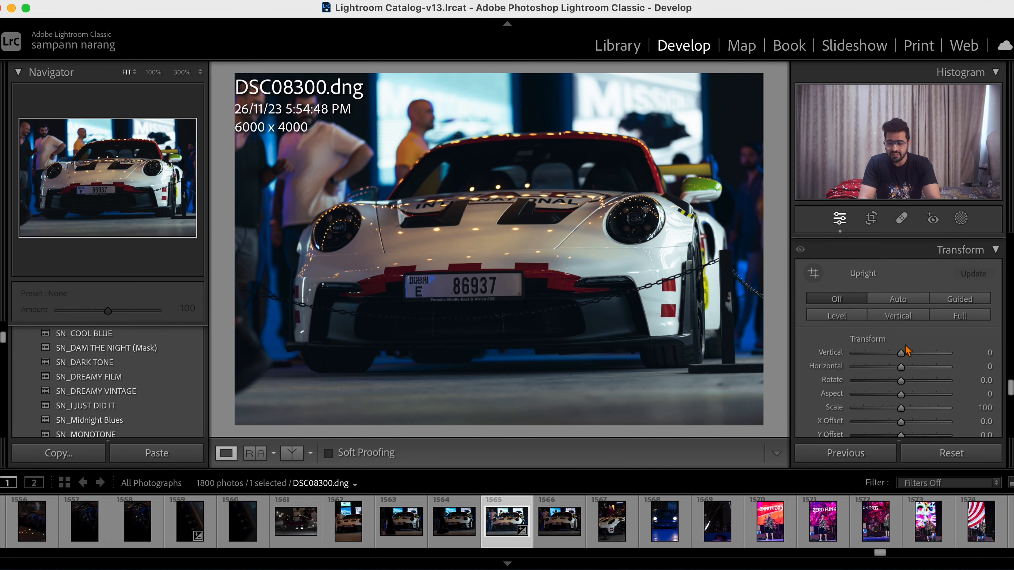
{"action": "scroll", "coordinate": [905, 350], "scroll_direction": "down", "scroll_amount": 2}
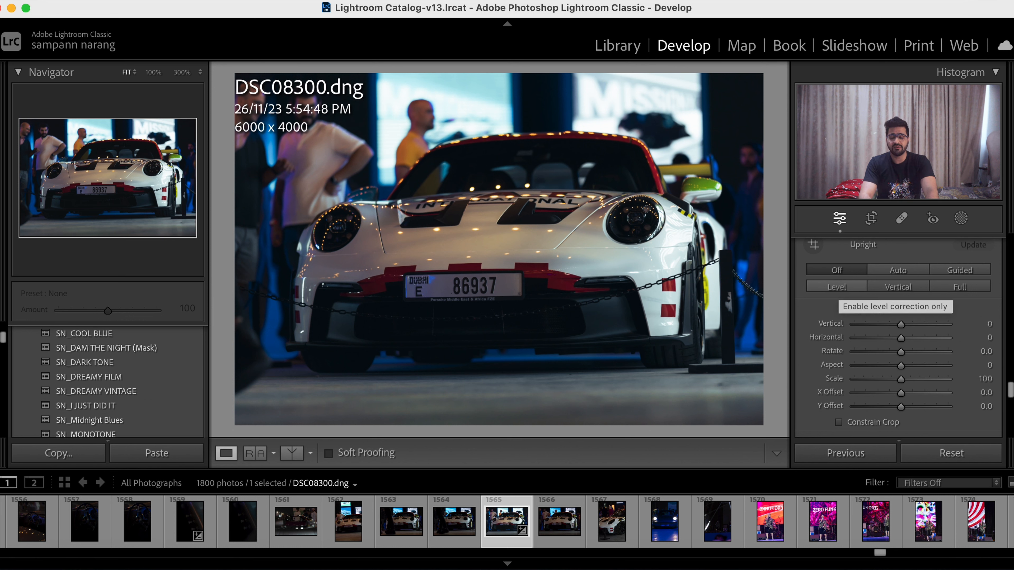
{"action": "scroll", "coordinate": [840, 293], "scroll_direction": "up", "scroll_amount": 8}
{"action": "scroll", "coordinate": [841, 293], "scroll_direction": "up", "scroll_amount": 10}
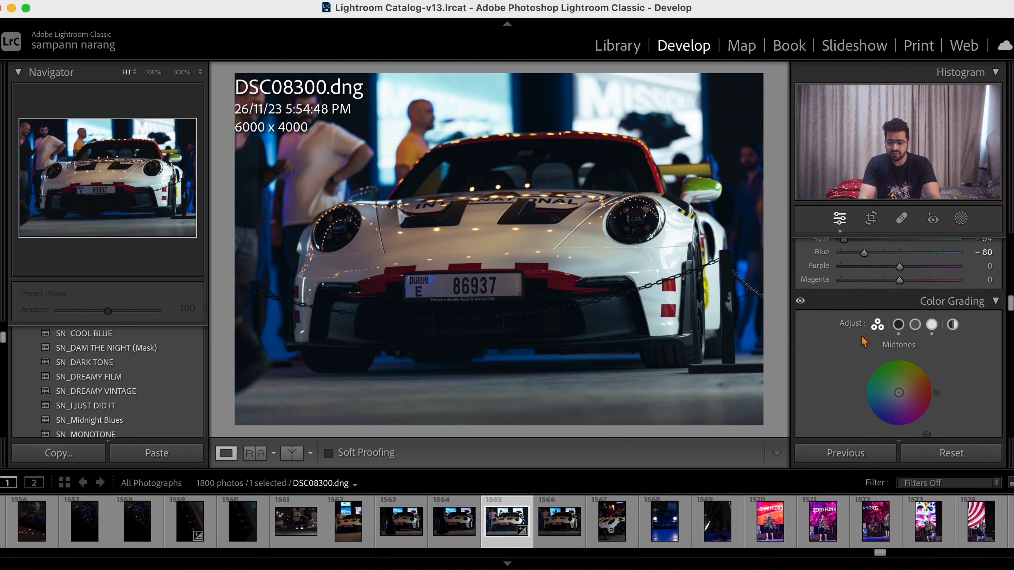
{"action": "scroll", "coordinate": [854, 407], "scroll_direction": "down", "scroll_amount": 3}
{"action": "scroll", "coordinate": [854, 407], "scroll_direction": "up", "scroll_amount": 3}
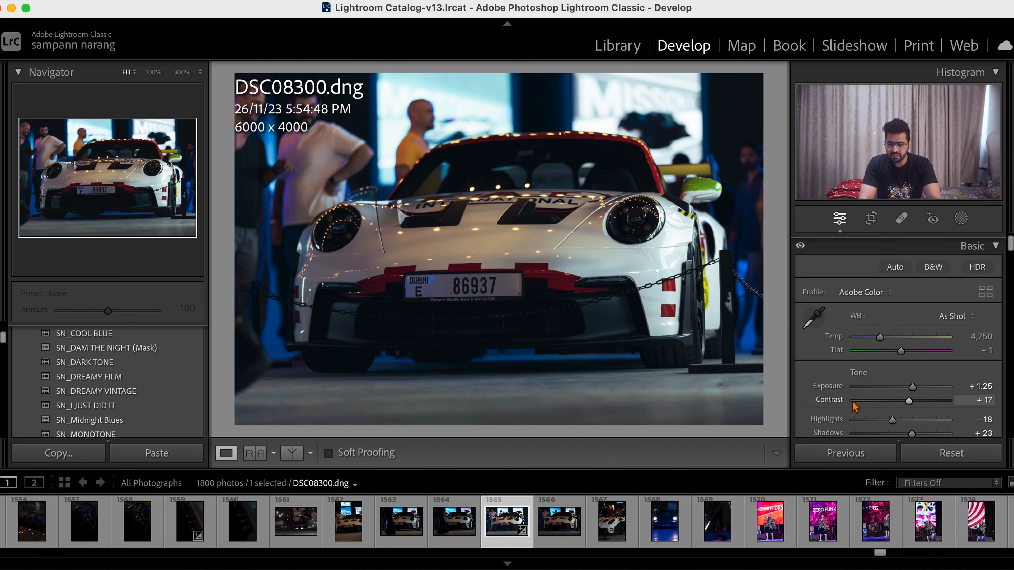
{"action": "scroll", "coordinate": [857, 401], "scroll_direction": "down", "scroll_amount": 5}
{"action": "scroll", "coordinate": [862, 394], "scroll_direction": "up", "scroll_amount": 6}
{"action": "scroll", "coordinate": [866, 388], "scroll_direction": "down", "scroll_amount": 1}
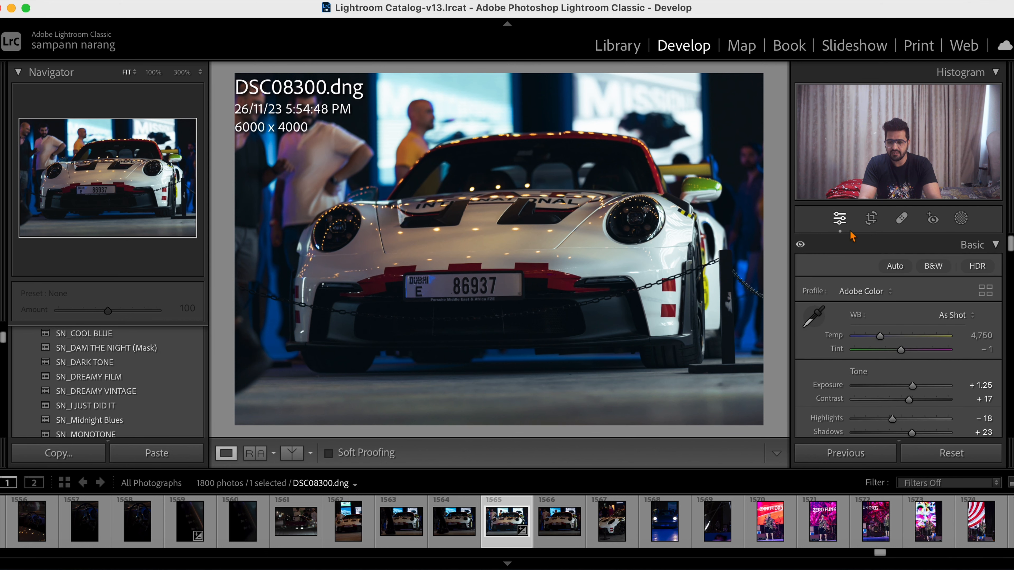
{"action": "left_click", "coordinate": [871, 219]}
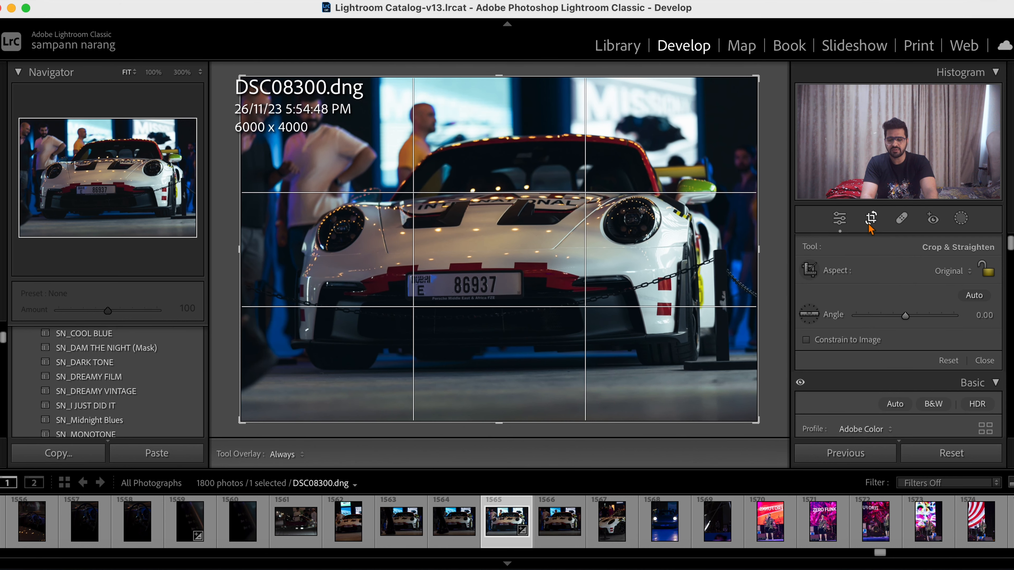
{"action": "left_click", "coordinate": [974, 298]}
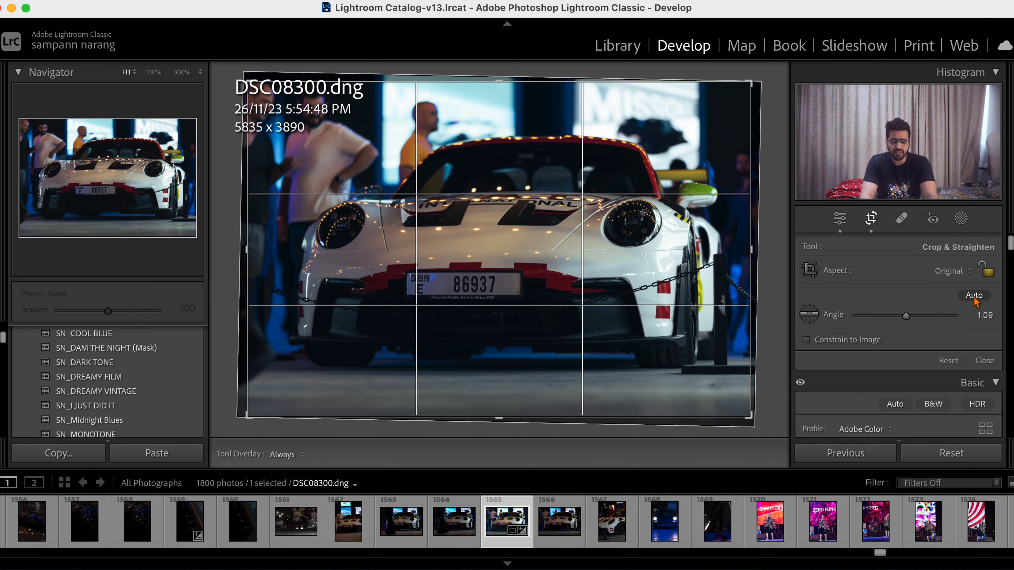
{"action": "key", "text": "super+z"}
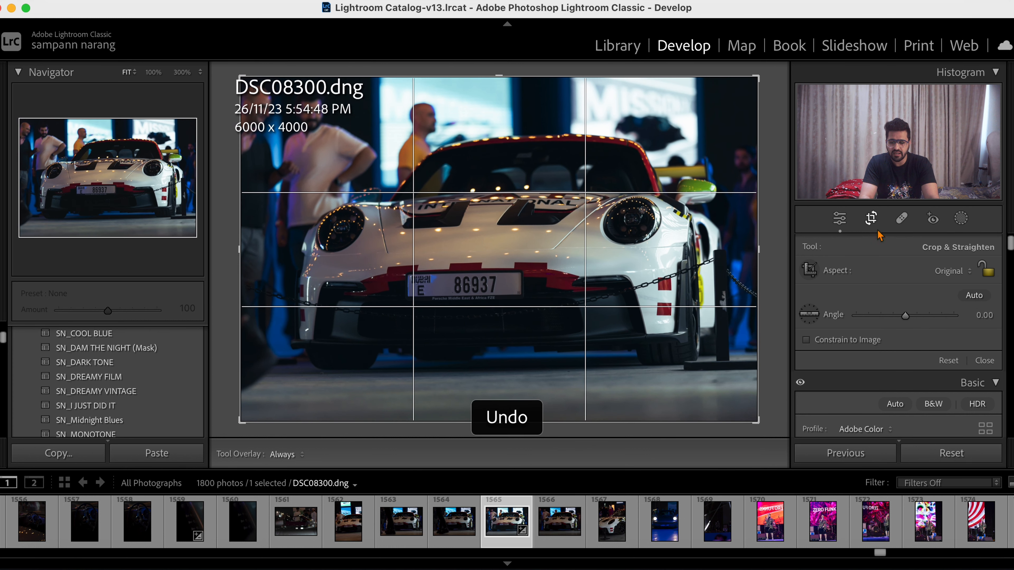
{"action": "key", "text": "r"}
- Straighten the photo with the Level option of the Upright transform
{"action": "scroll", "coordinate": [895, 352], "scroll_direction": "down", "scroll_amount": 15}
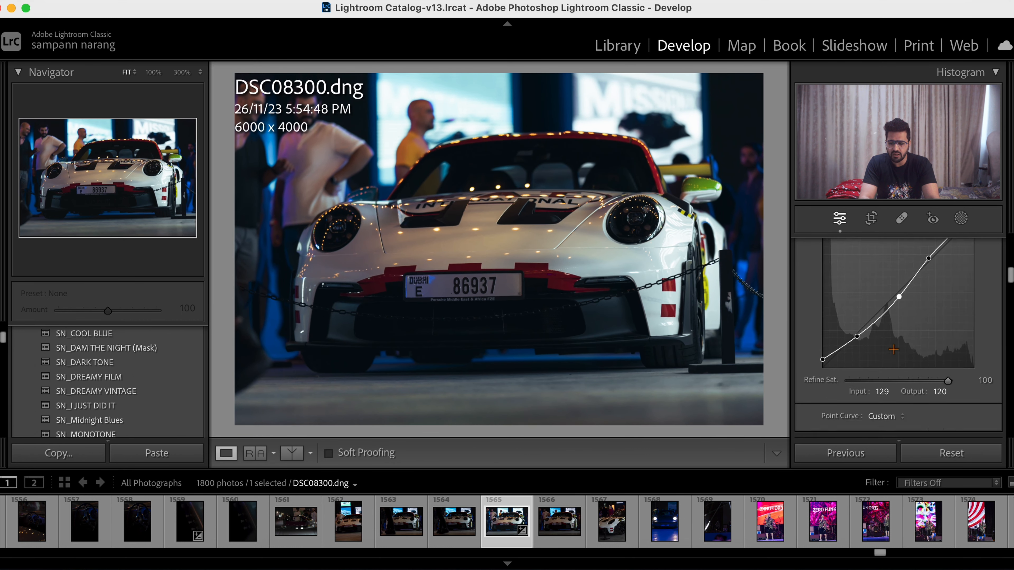
{"action": "scroll", "coordinate": [896, 355], "scroll_direction": "down", "scroll_amount": 10}
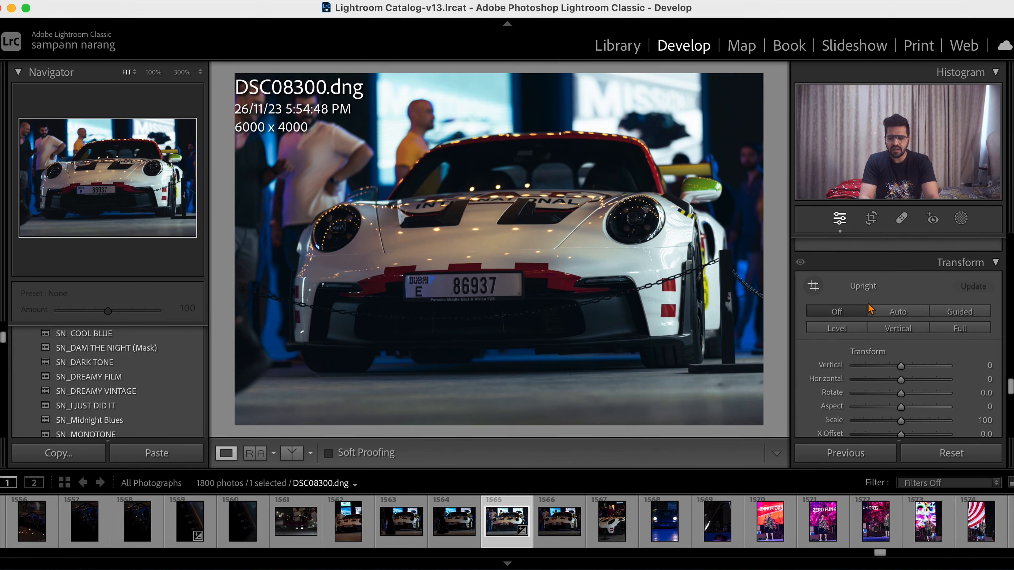
{"action": "left_click", "coordinate": [837, 328]}
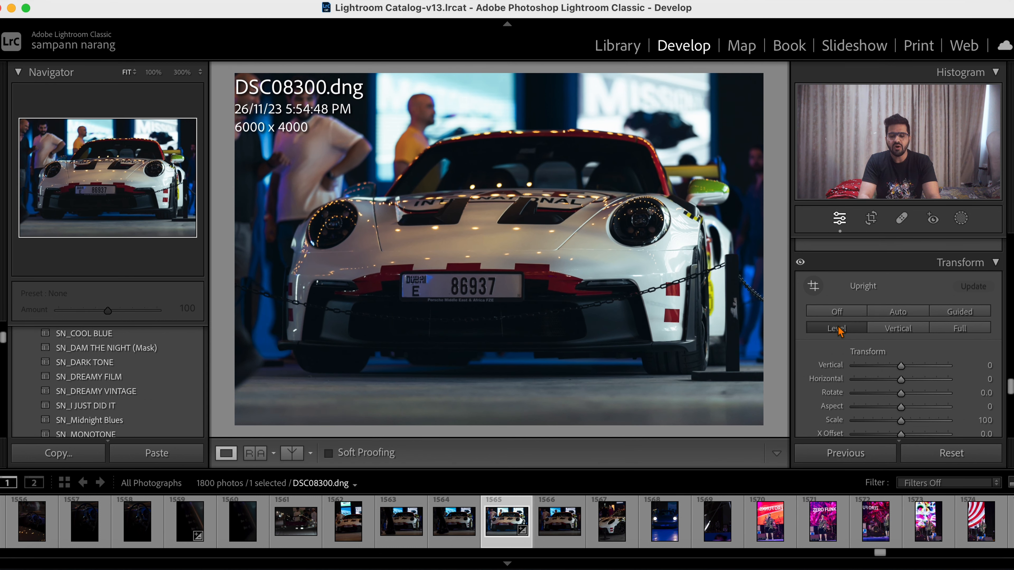
{"action": "scroll", "coordinate": [884, 291], "scroll_direction": "up", "scroll_amount": 15}
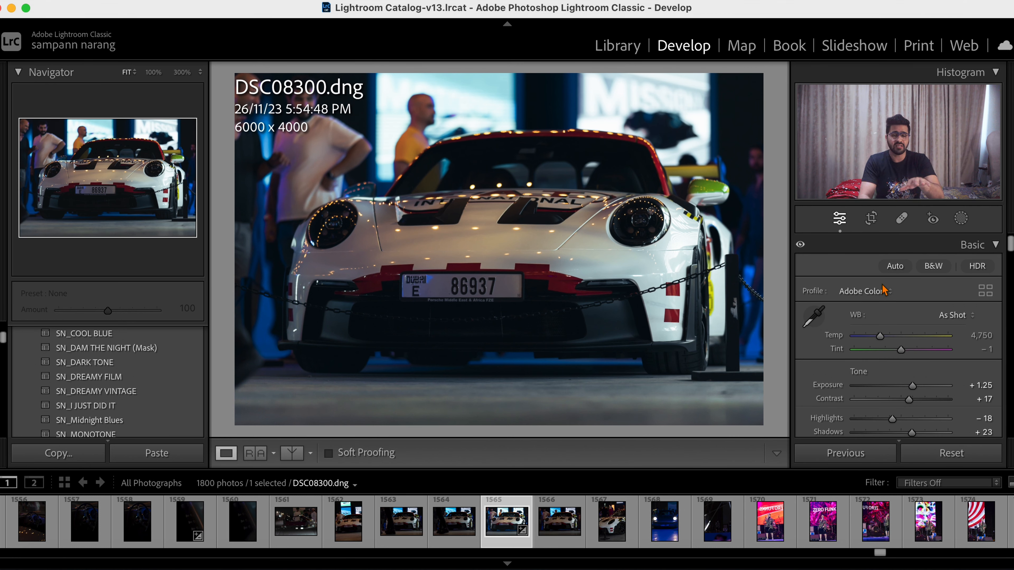
- Straighten the photo with the Crop tool's Straighten tool along the floor line beneath the car, giving an angle of 0.28
{"action": "left_click", "coordinate": [871, 218]}
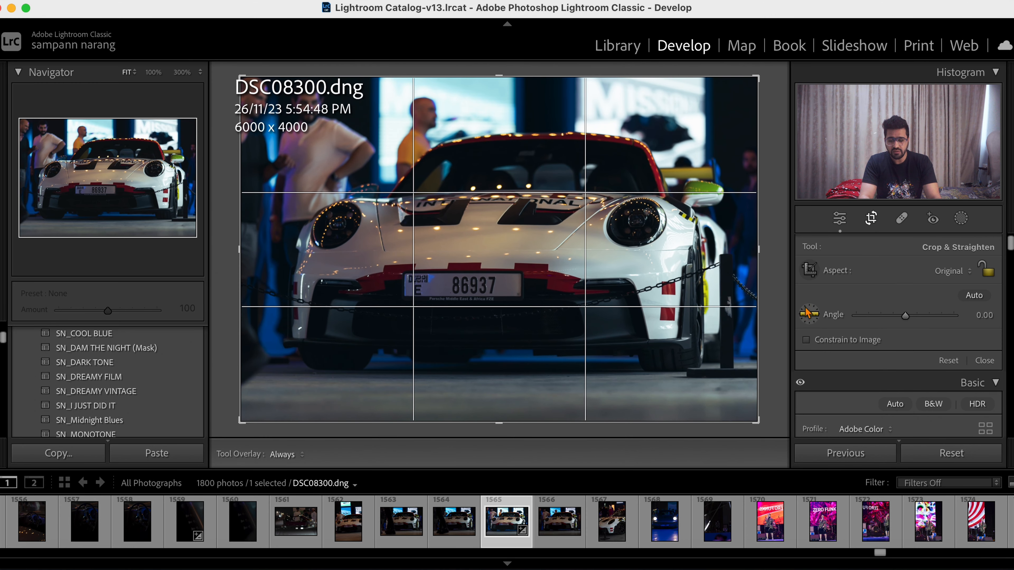
{"action": "left_click", "coordinate": [811, 315]}
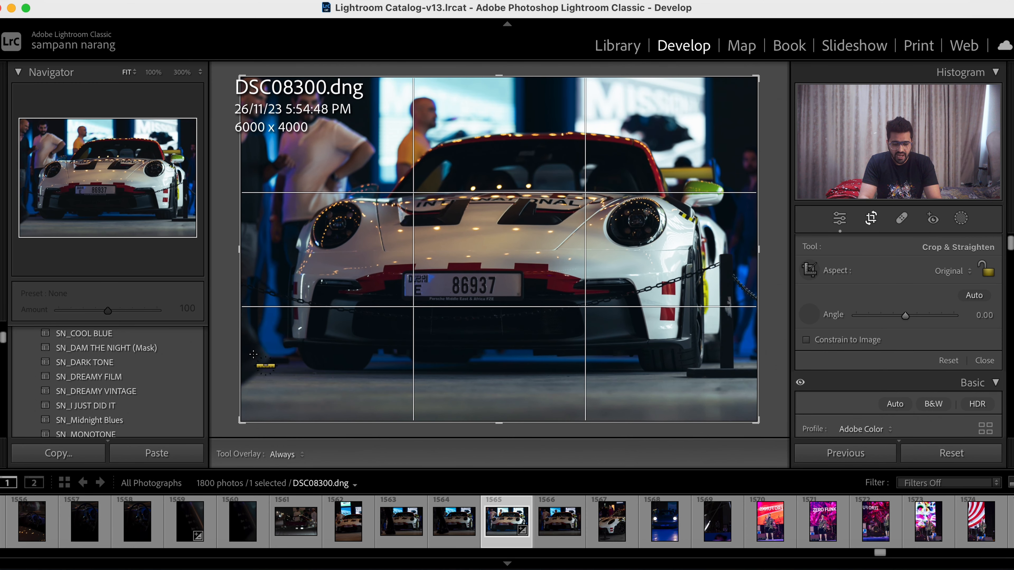
{"action": "left_click_drag", "start_coordinate": [243, 365], "coordinate": [763, 363]}
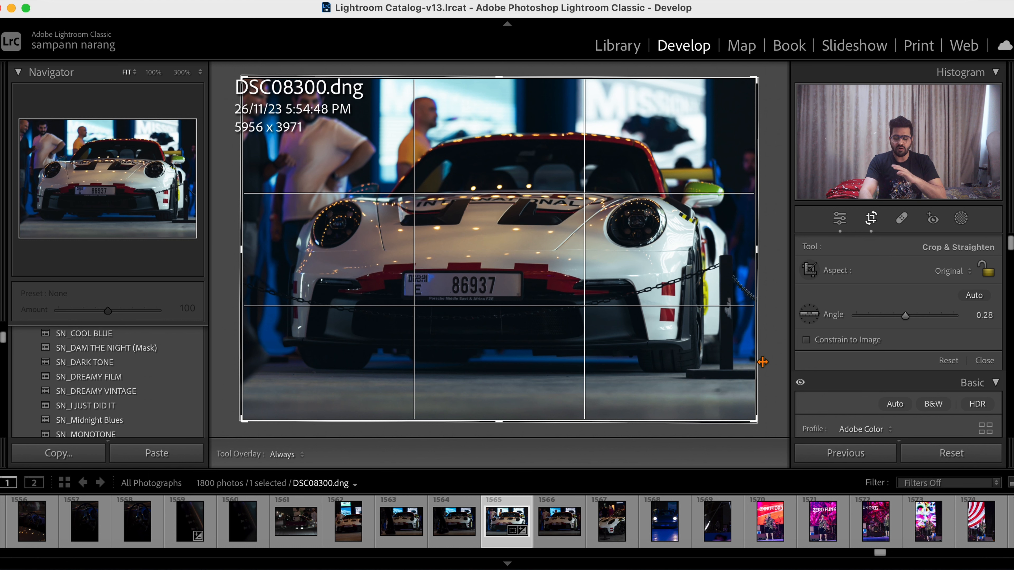
{"action": "left_click", "coordinate": [872, 219]}
- Set the Calibration Red Primary Hue to +17 and the Blue Primary Hue to −19, after testing their extremes
{"action": "scroll", "coordinate": [892, 401], "scroll_direction": "down", "scroll_amount": 15}
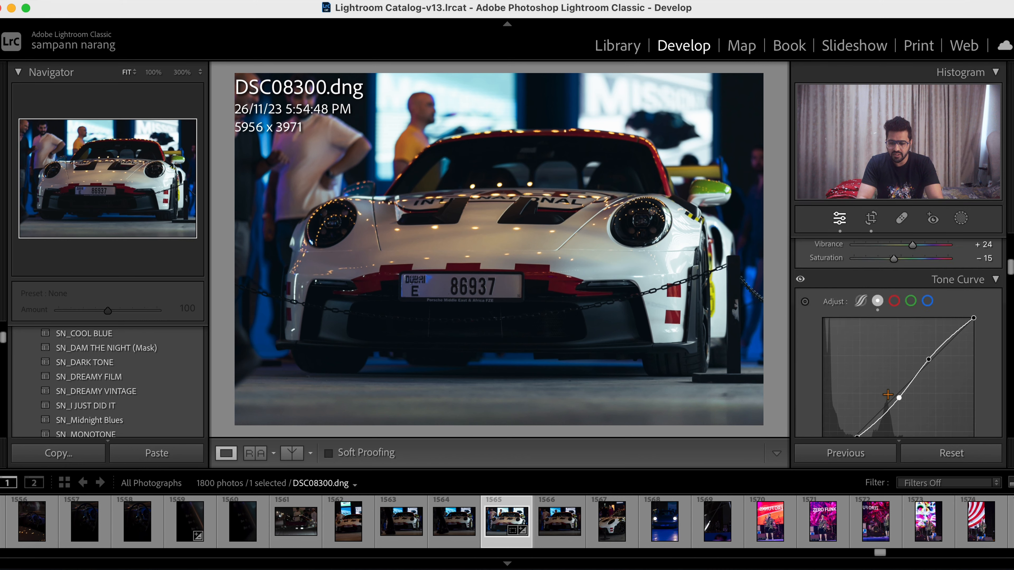
{"action": "scroll", "coordinate": [890, 401], "scroll_direction": "down", "scroll_amount": 5}
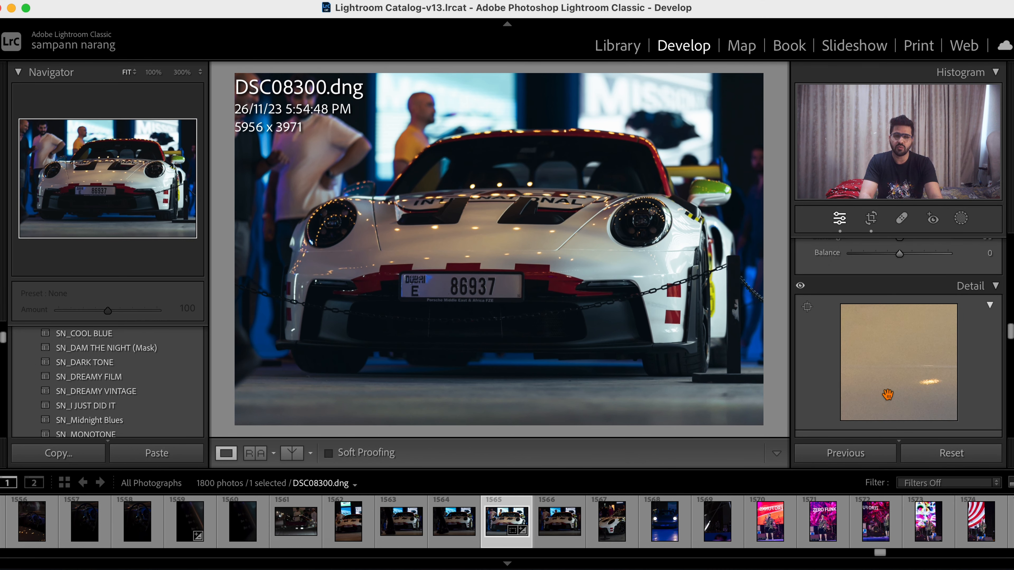
{"action": "scroll", "coordinate": [888, 395], "scroll_direction": "down", "scroll_amount": 10}
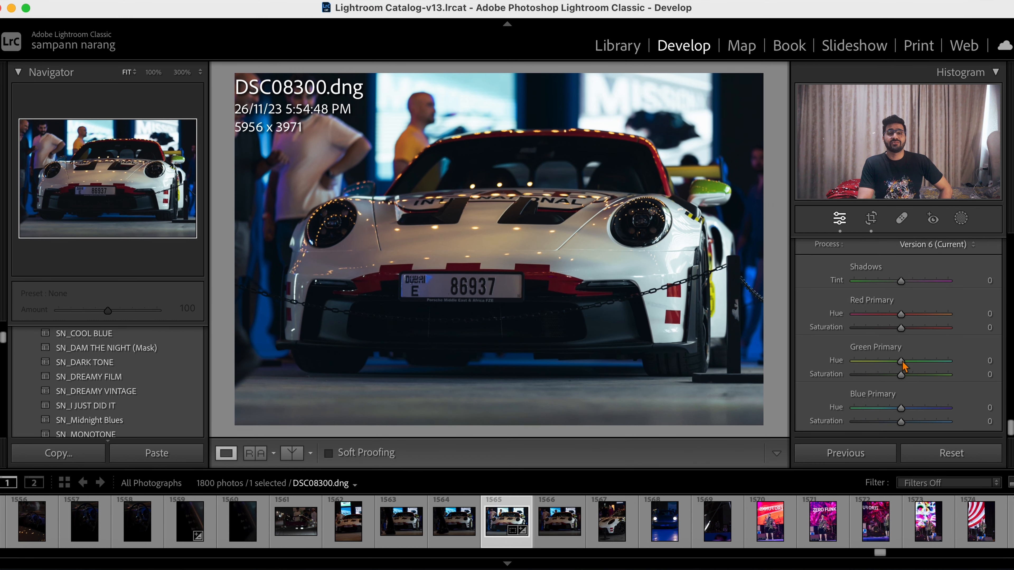
{"action": "scroll", "coordinate": [902, 367], "scroll_direction": "up", "scroll_amount": 3}
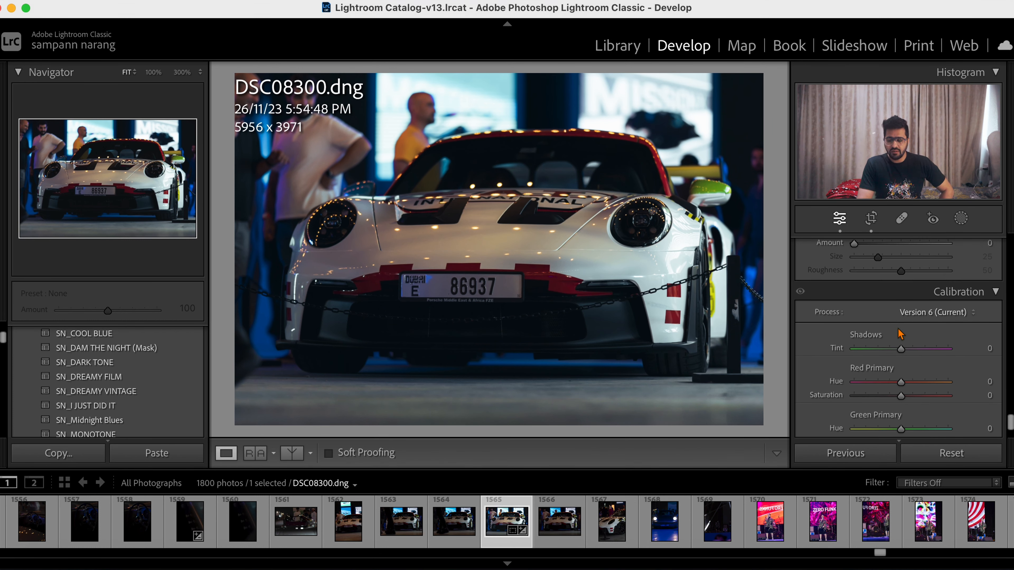
{"action": "scroll", "coordinate": [900, 334], "scroll_direction": "down", "scroll_amount": 3}
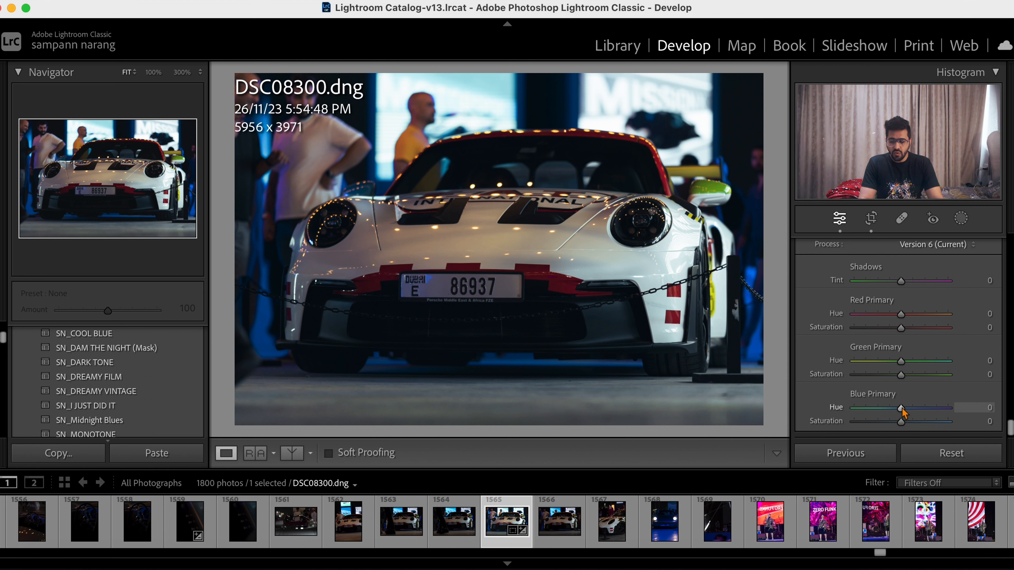
{"action": "left_click_drag", "start_coordinate": [901, 407], "coordinate": [848, 408]}
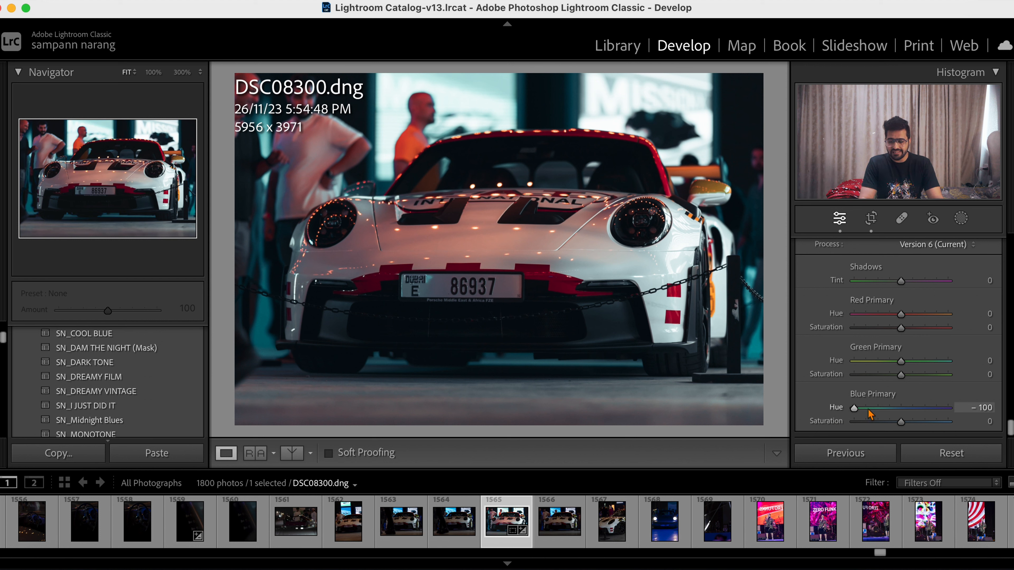
{"action": "left_click_drag", "start_coordinate": [900, 314], "coordinate": [950, 315]}
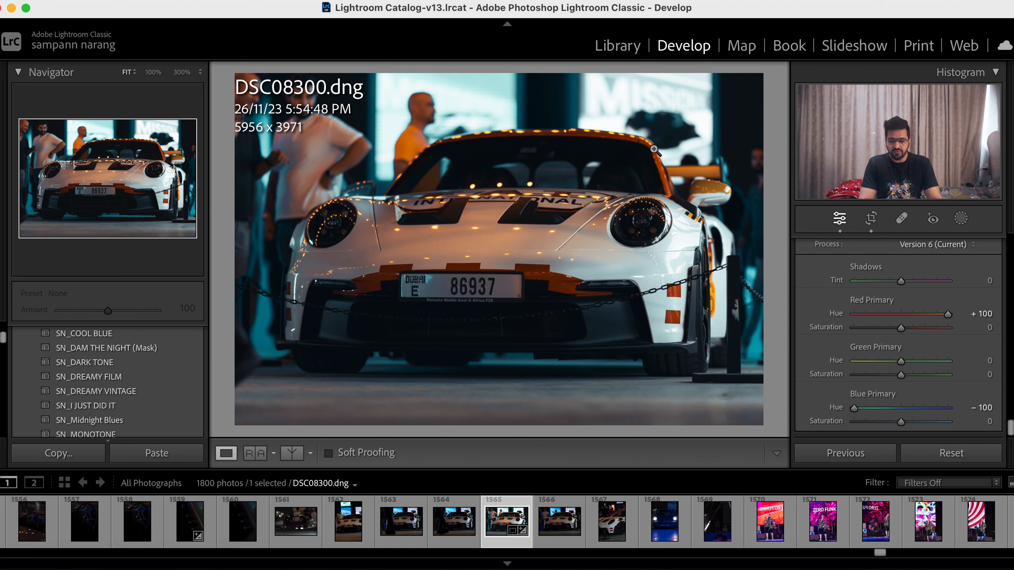
{"action": "left_click", "coordinate": [901, 315]}
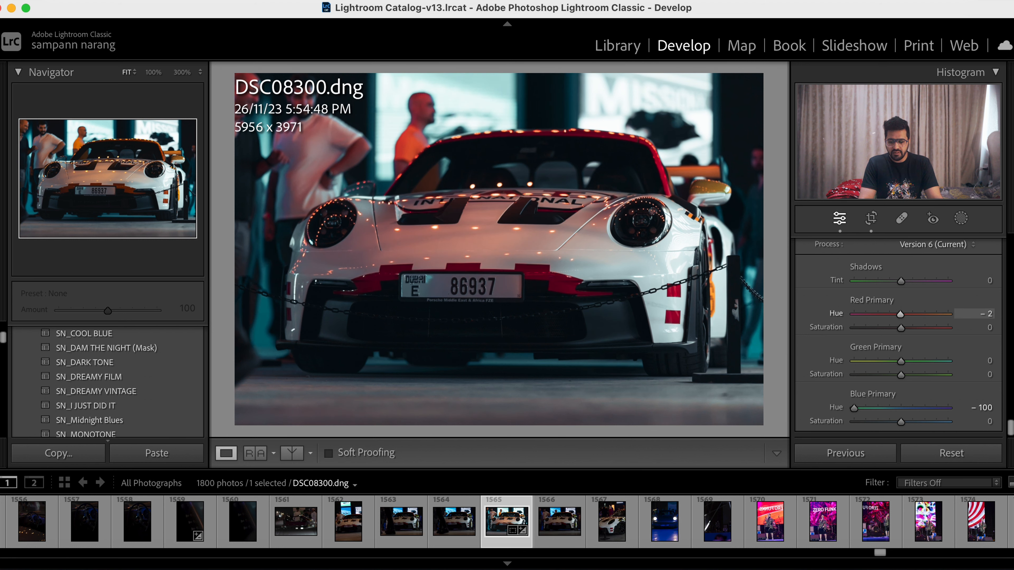
{"action": "left_click_drag", "start_coordinate": [901, 316], "coordinate": [910, 318]}
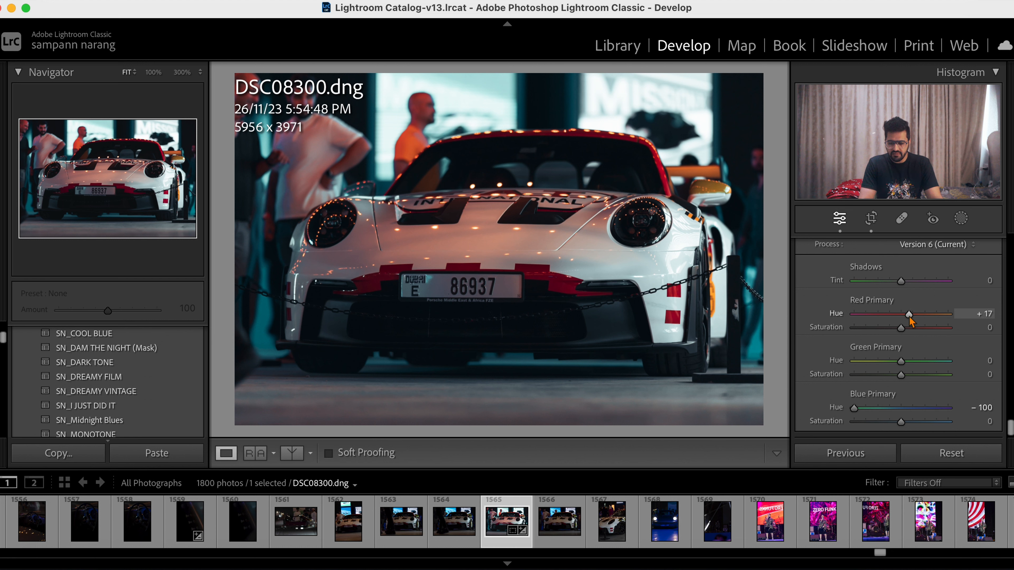
{"action": "left_click_drag", "start_coordinate": [854, 408], "coordinate": [892, 413]}
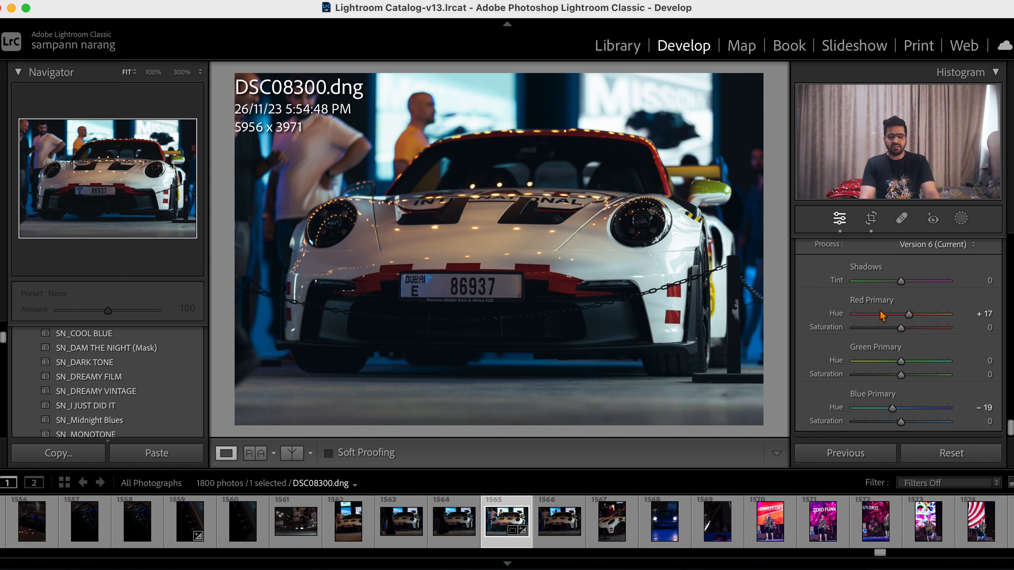
- Sample the warm white of the car's hood with the Point Color dropper in the Color Mixer
{"action": "scroll", "coordinate": [881, 315], "scroll_direction": "up", "scroll_amount": 5}
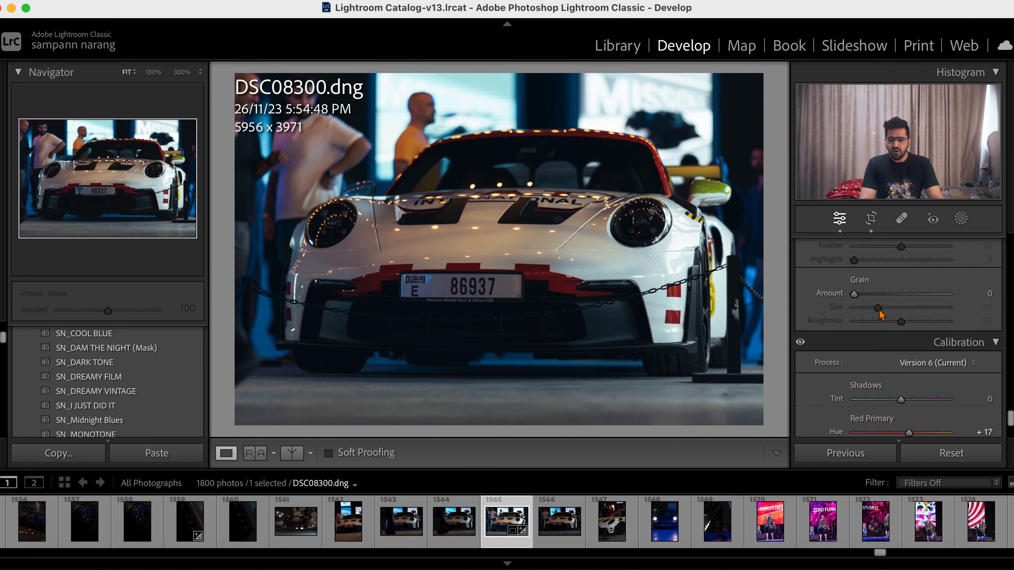
{"action": "scroll", "coordinate": [881, 316], "scroll_direction": "up", "scroll_amount": 10}
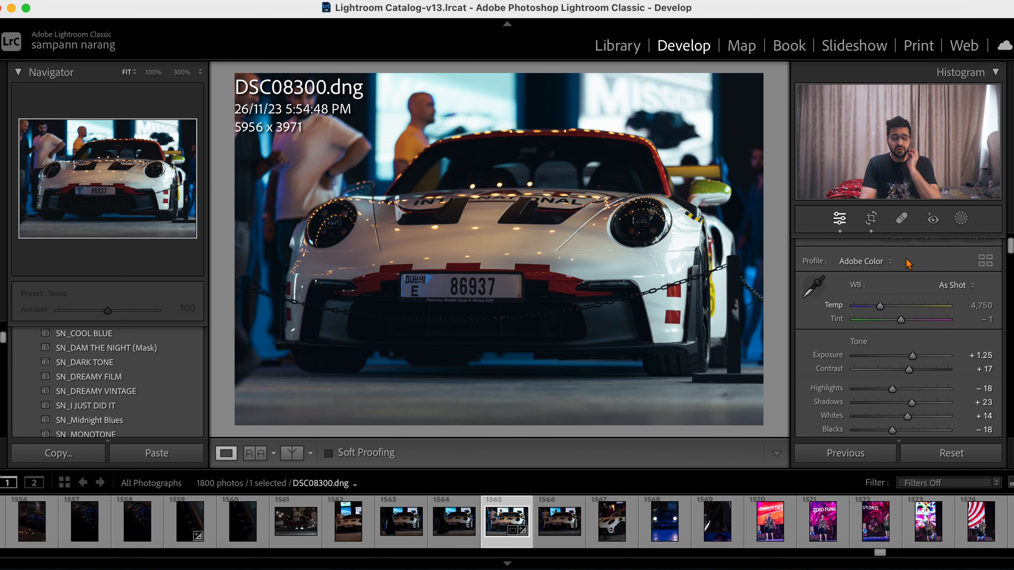
{"action": "left_click", "coordinate": [961, 219]}
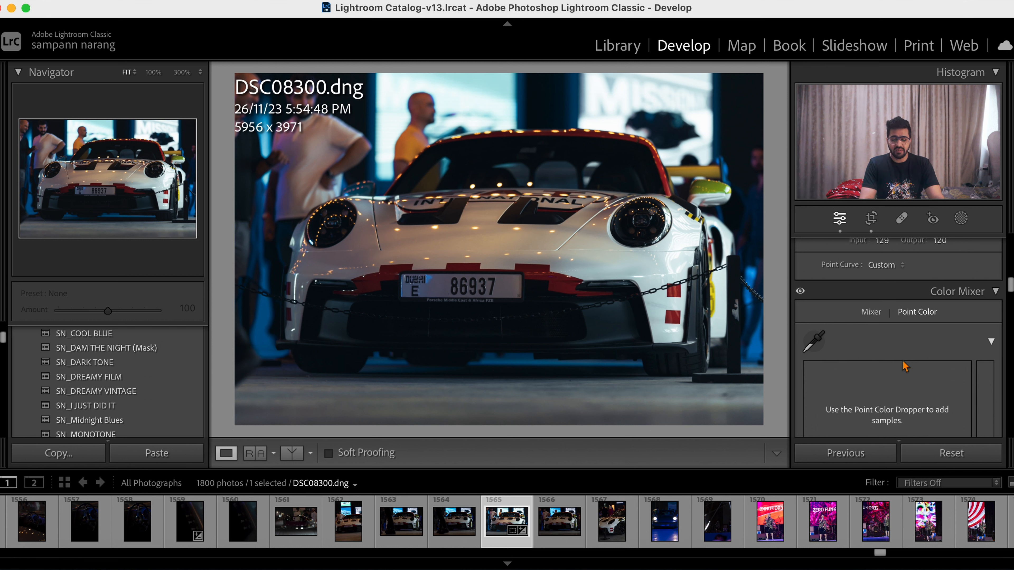
{"action": "left_click", "coordinate": [813, 342]}
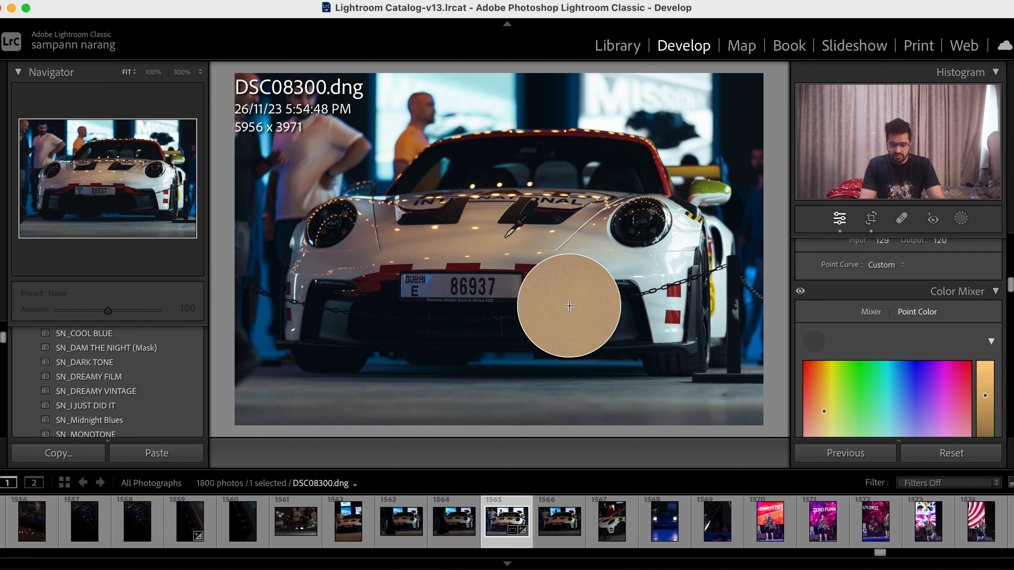
{"action": "left_click", "coordinate": [634, 262]}
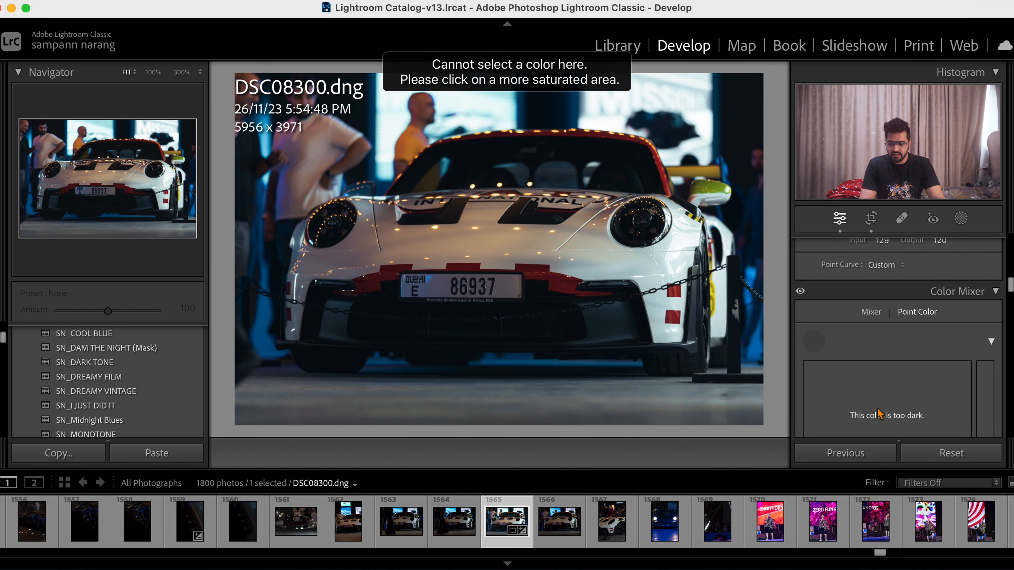
{"action": "scroll", "coordinate": [878, 412], "scroll_direction": "down", "scroll_amount": 3}
{"action": "left_click", "coordinate": [814, 248]}
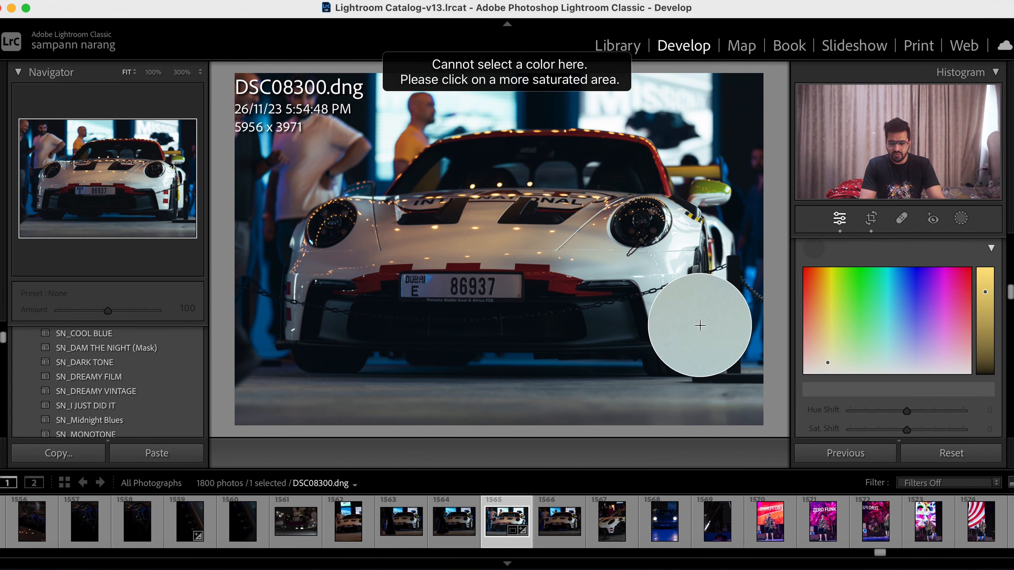
{"action": "left_click", "coordinate": [593, 233]}
- Try hue, saturation and luminance shifts on the sampled hood color, return them to near neutral and switch back to the Mixer
{"action": "left_click_drag", "start_coordinate": [882, 368], "coordinate": [869, 330]}
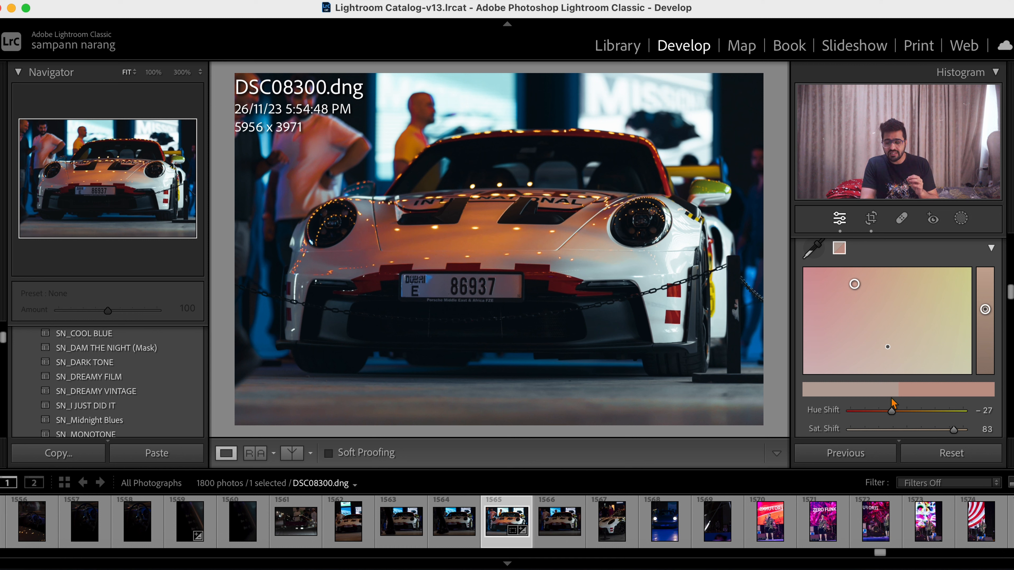
{"action": "left_click_drag", "start_coordinate": [854, 284], "coordinate": [890, 347]}
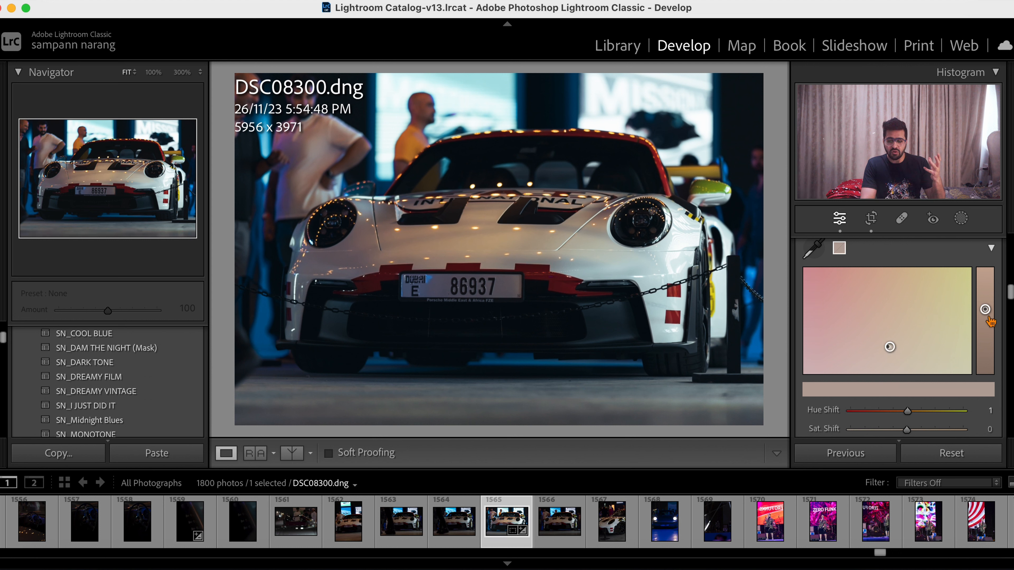
{"action": "left_click_drag", "start_coordinate": [985, 309], "coordinate": [985, 342]}
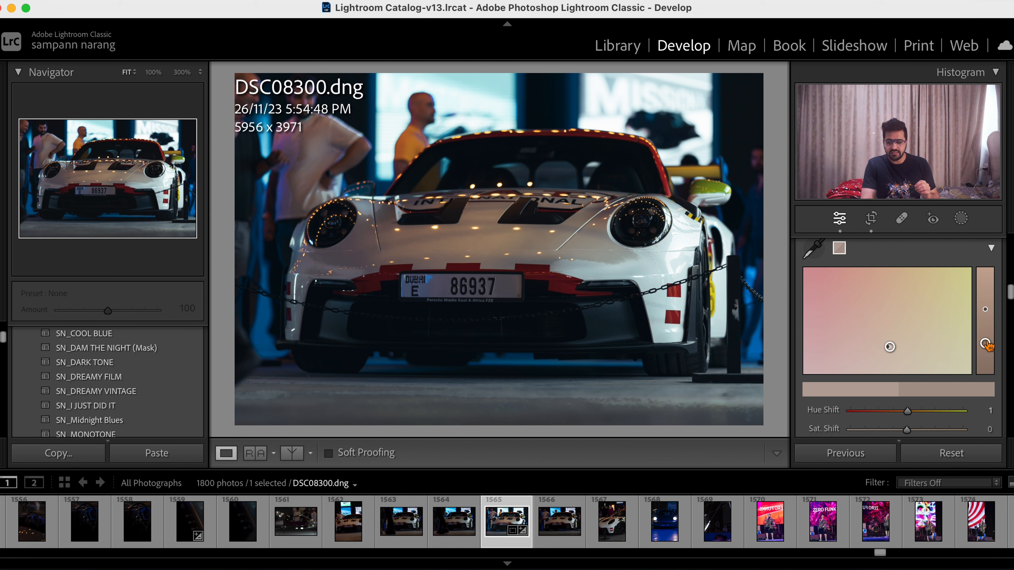
{"action": "left_click_drag", "start_coordinate": [985, 344], "coordinate": [985, 312]}
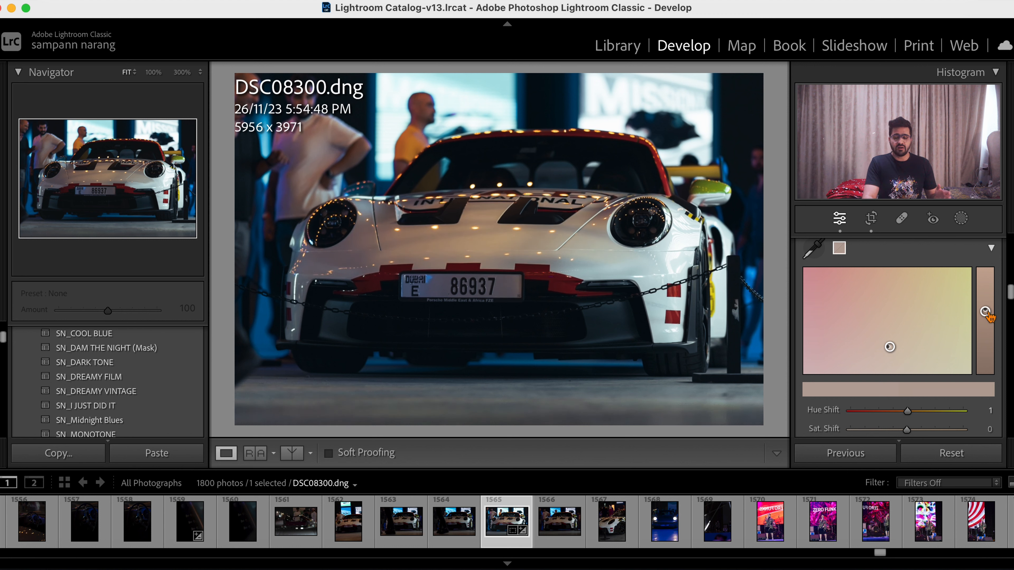
{"action": "scroll", "coordinate": [918, 265], "scroll_direction": "up", "scroll_amount": 2}
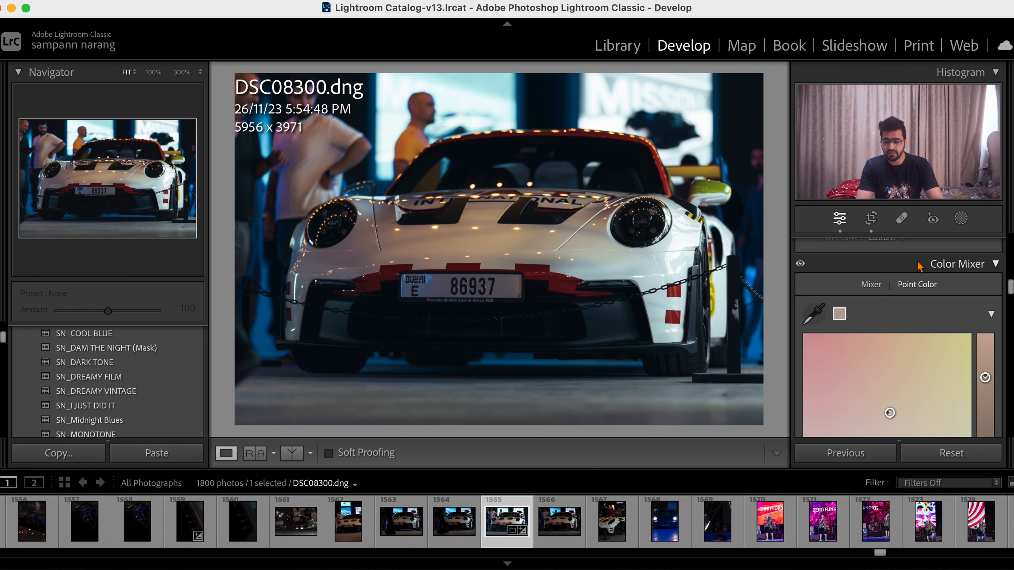
{"action": "left_click", "coordinate": [871, 284]}
- Darken the background with a linear gradient mask from the photo's upper edge downward, subtracting the subject and setting Exposure to −0.61
{"action": "scroll", "coordinate": [957, 260], "scroll_direction": "up", "scroll_amount": 3}
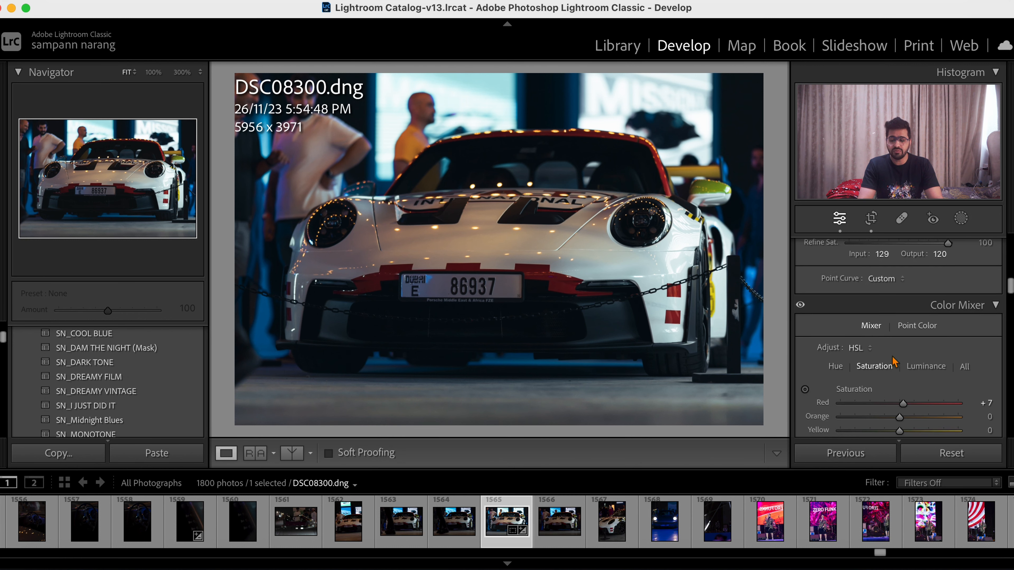
{"action": "left_click", "coordinate": [961, 220]}
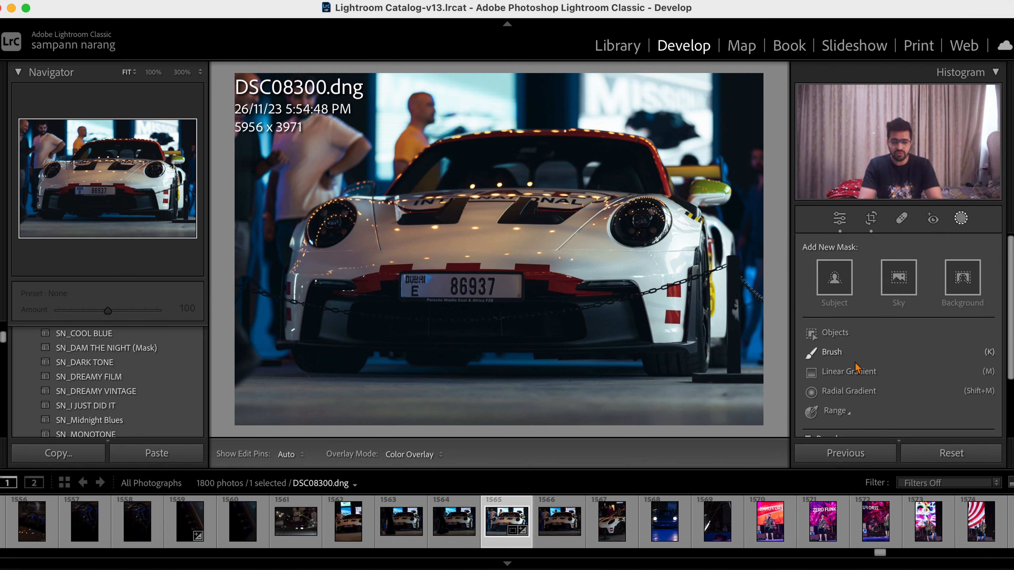
{"action": "left_click", "coordinate": [850, 370]}
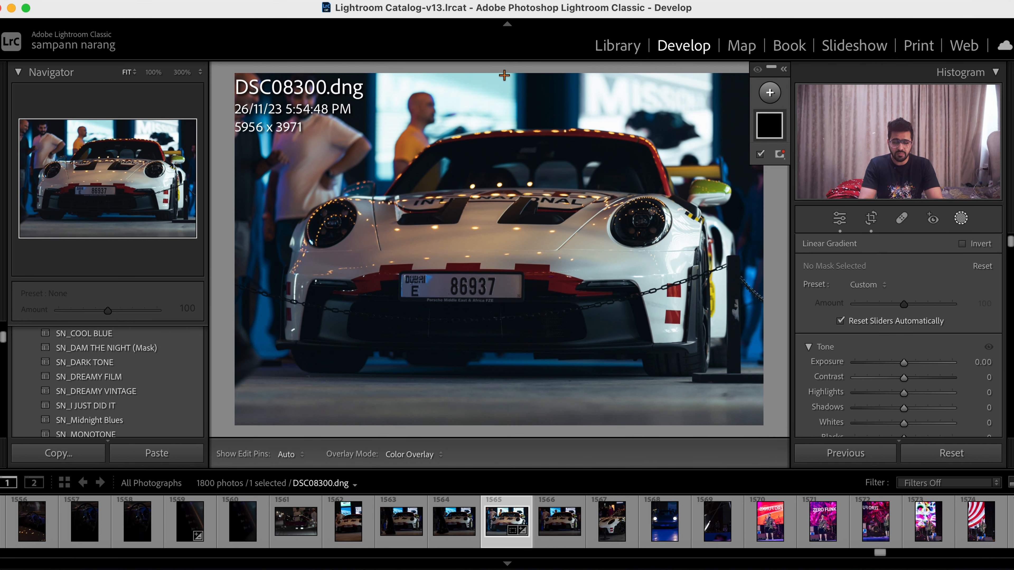
{"action": "left_click_drag", "start_coordinate": [539, 82], "coordinate": [537, 403]}
{"action": "left_click", "coordinate": [776, 169]}
{"action": "left_click", "coordinate": [798, 182]}
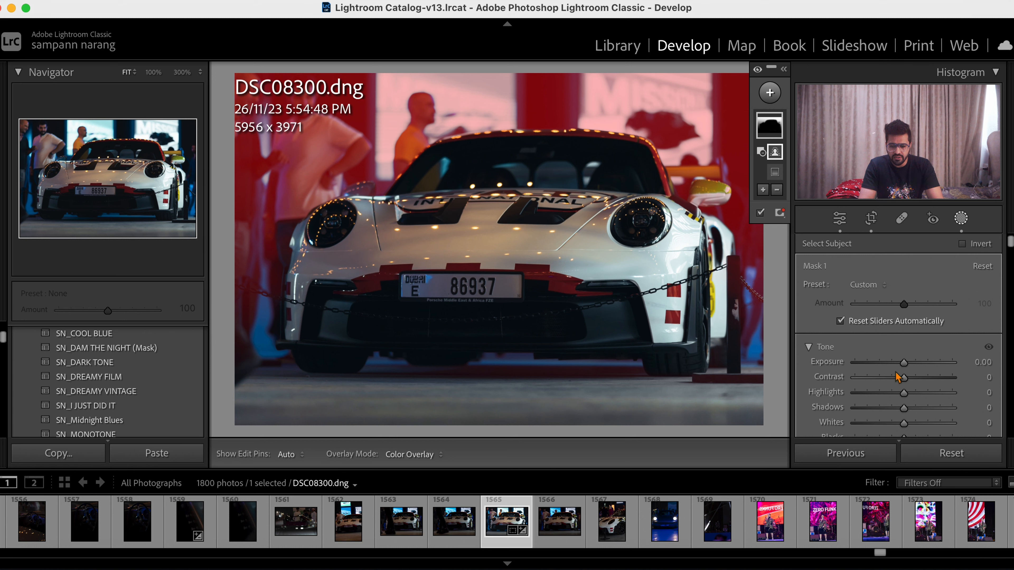
{"action": "left_click_drag", "start_coordinate": [904, 363], "coordinate": [901, 373]}
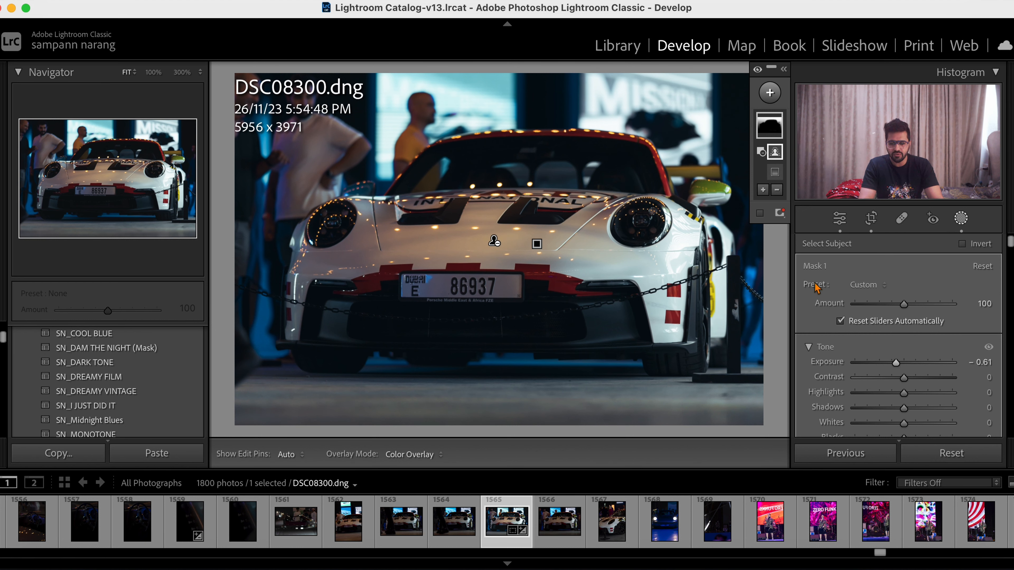
- Darken the floor with a second linear gradient mask from the photo's lower edge up to the license plate, subtracting the subject and lowering Exposure
{"action": "left_click", "coordinate": [770, 92]}
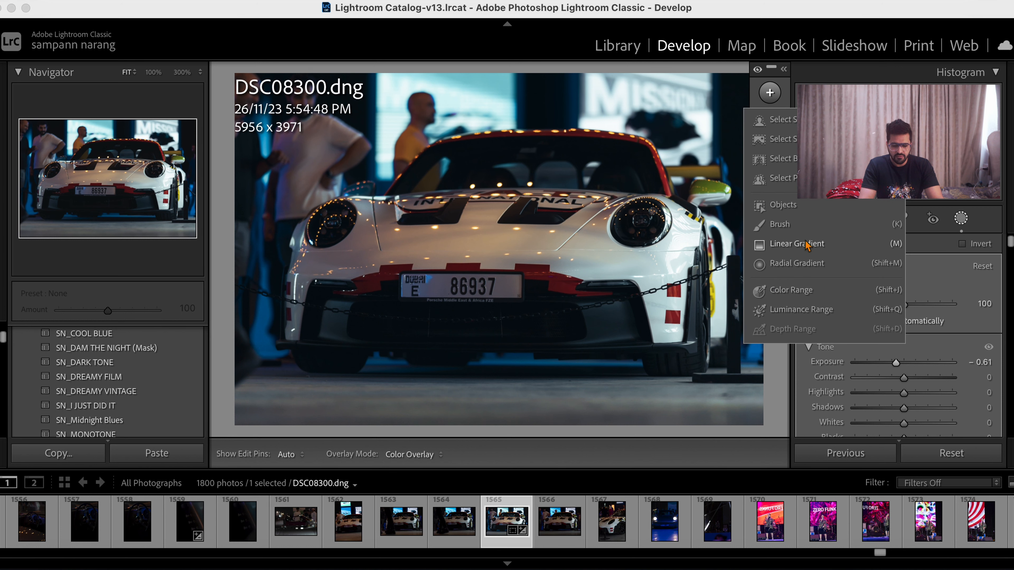
{"action": "left_click", "coordinate": [797, 244]}
{"action": "left_click_drag", "start_coordinate": [478, 413], "coordinate": [481, 277]}
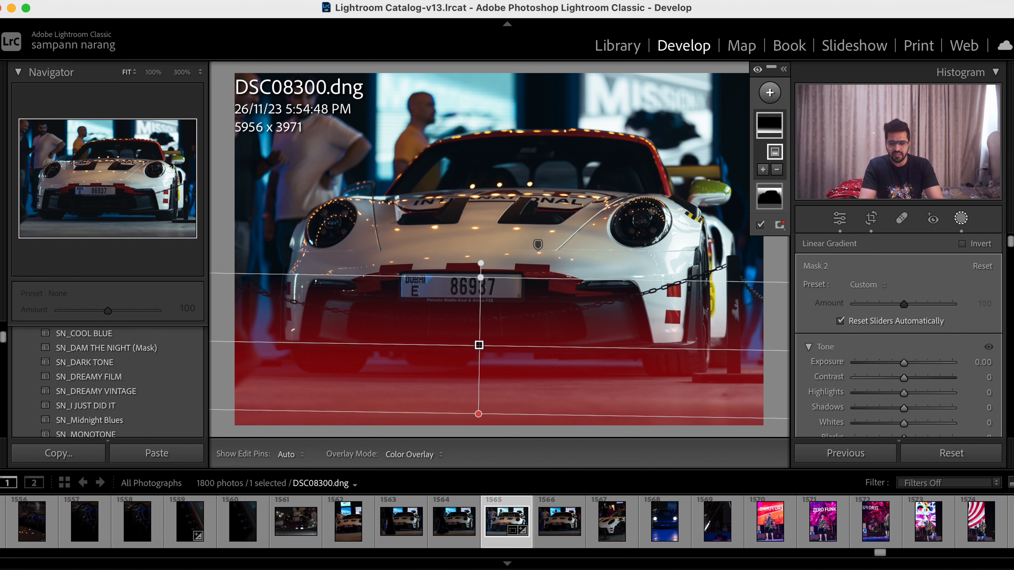
{"action": "left_click", "coordinate": [777, 170]}
{"action": "left_click", "coordinate": [794, 198]}
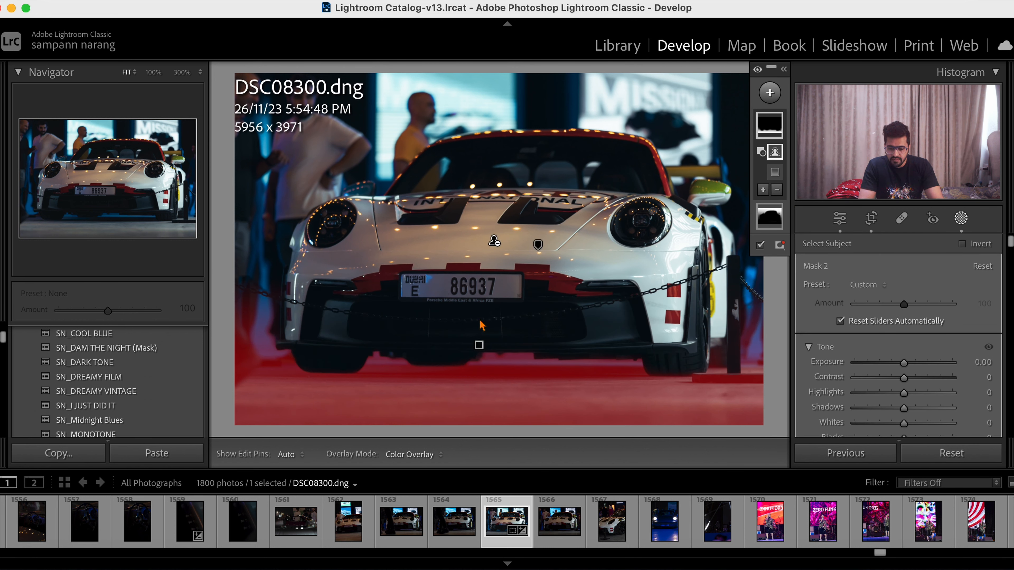
{"action": "left_click_drag", "start_coordinate": [905, 369], "coordinate": [894, 371]}
- Set the floor mask's Texture to 17, Clarity to 23 and Dehaze to 19
{"action": "scroll", "coordinate": [894, 371], "scroll_direction": "down", "scroll_amount": 5}
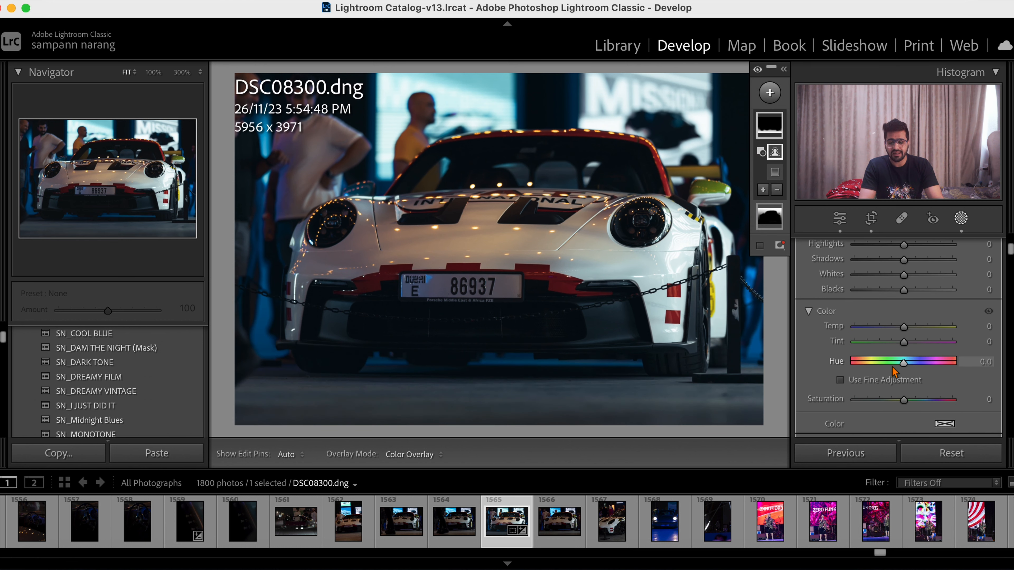
{"action": "scroll", "coordinate": [892, 368], "scroll_direction": "down", "scroll_amount": 8}
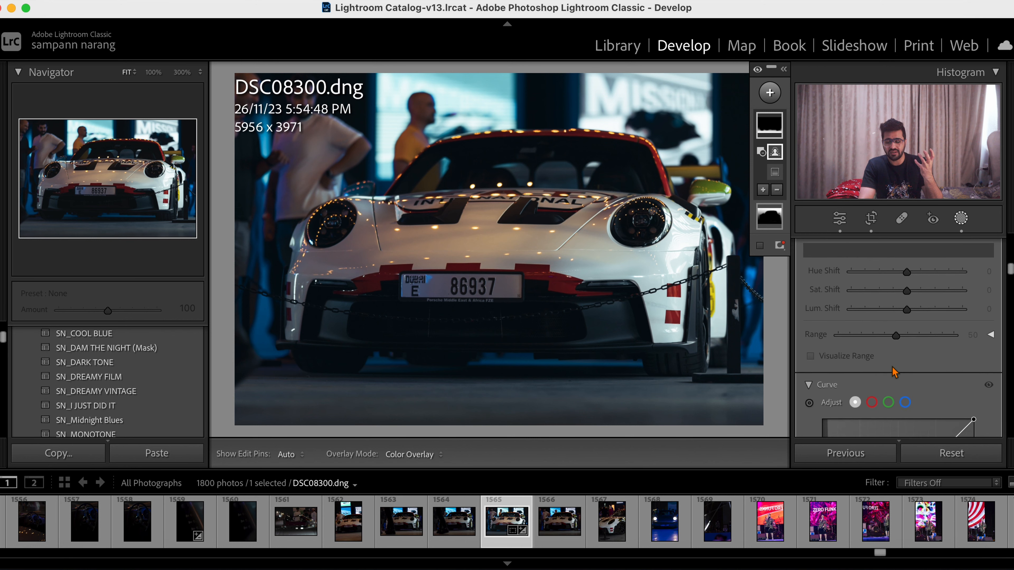
{"action": "scroll", "coordinate": [894, 372], "scroll_direction": "down", "scroll_amount": 8}
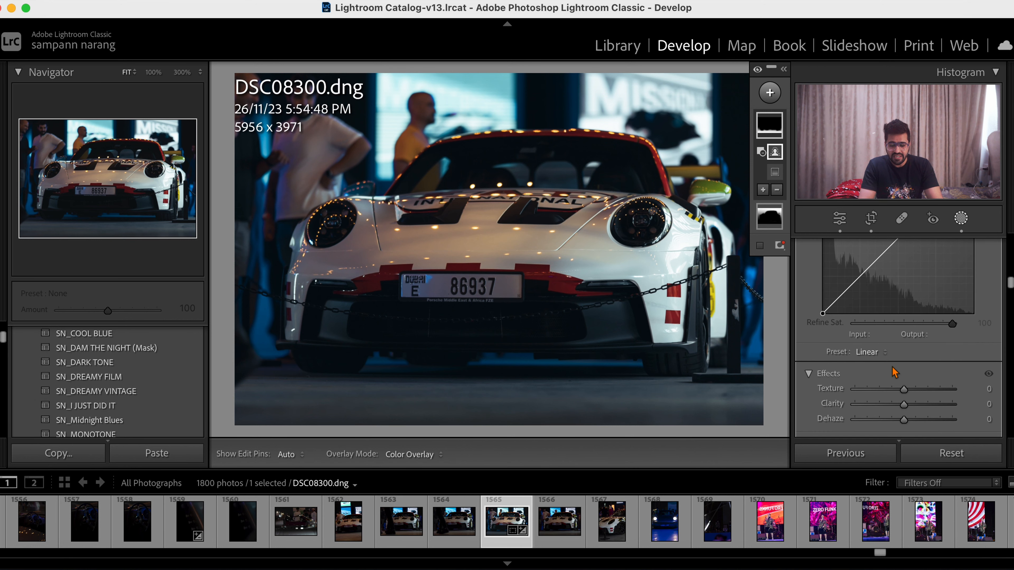
{"action": "left_click_drag", "start_coordinate": [904, 405], "coordinate": [916, 429]}
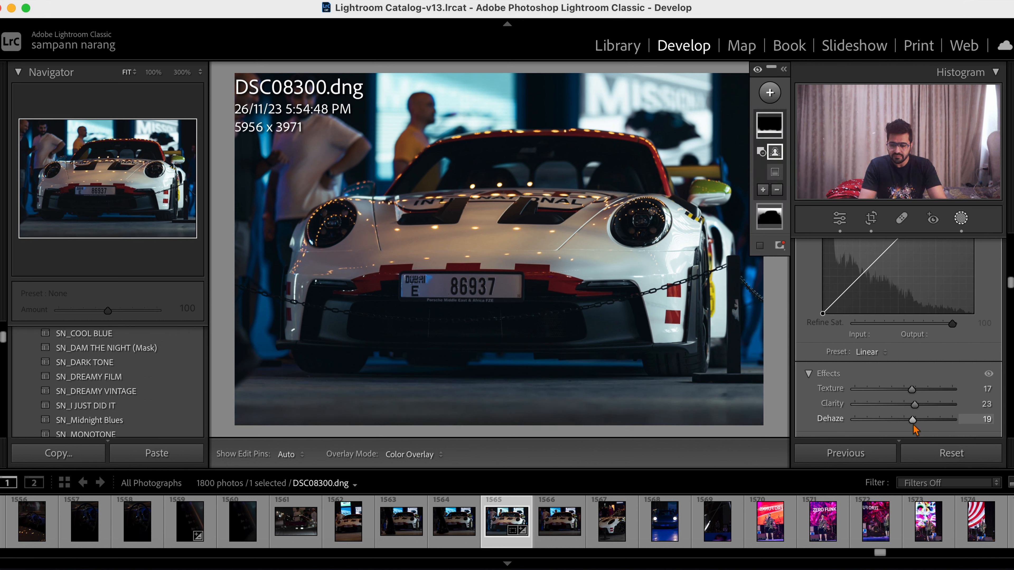
- Paint a new brush mask over the lower front grille below the license plate with size 7.4, Feather 87 and Auto Mask on
{"action": "scroll", "coordinate": [886, 299], "scroll_direction": "up", "scroll_amount": 5}
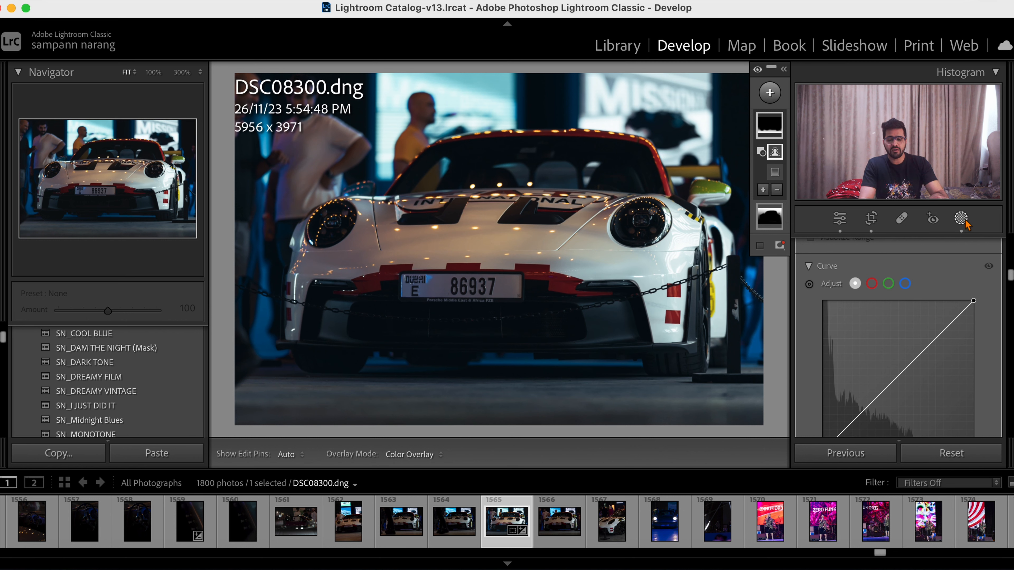
{"action": "left_click", "coordinate": [769, 92]}
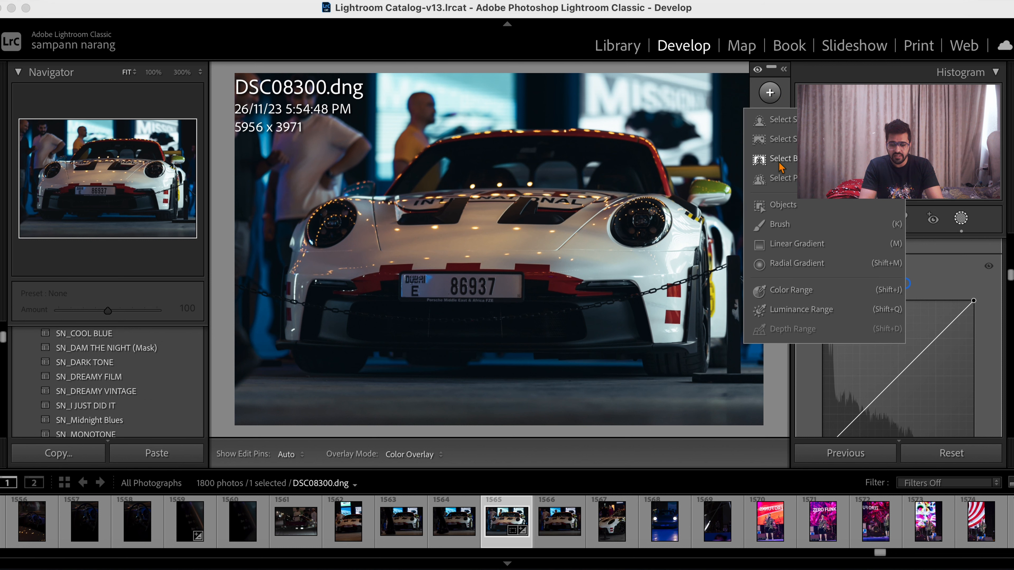
{"action": "left_click", "coordinate": [764, 153]}
{"action": "left_click", "coordinate": [769, 93]}
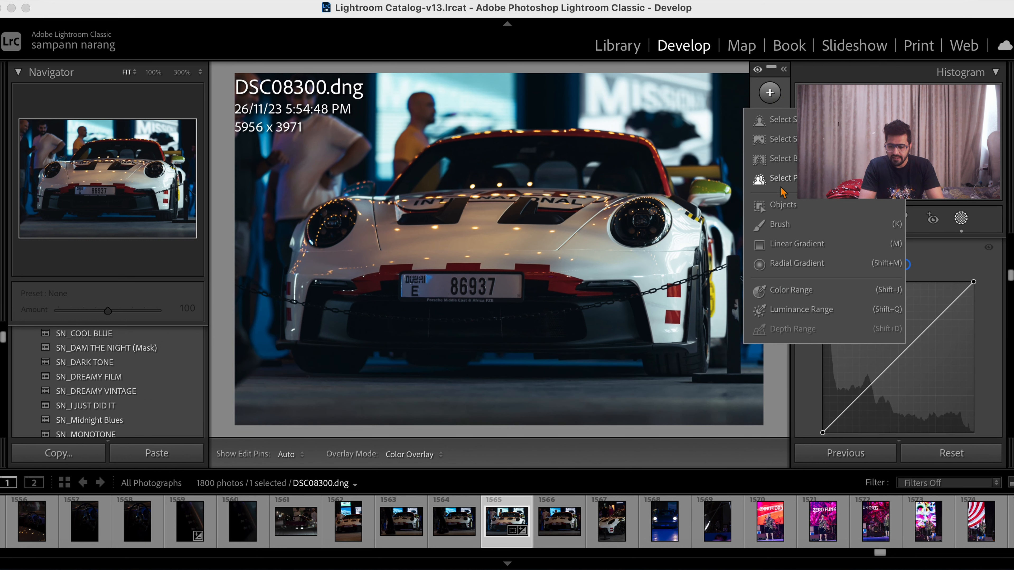
{"action": "left_click", "coordinate": [781, 225]}
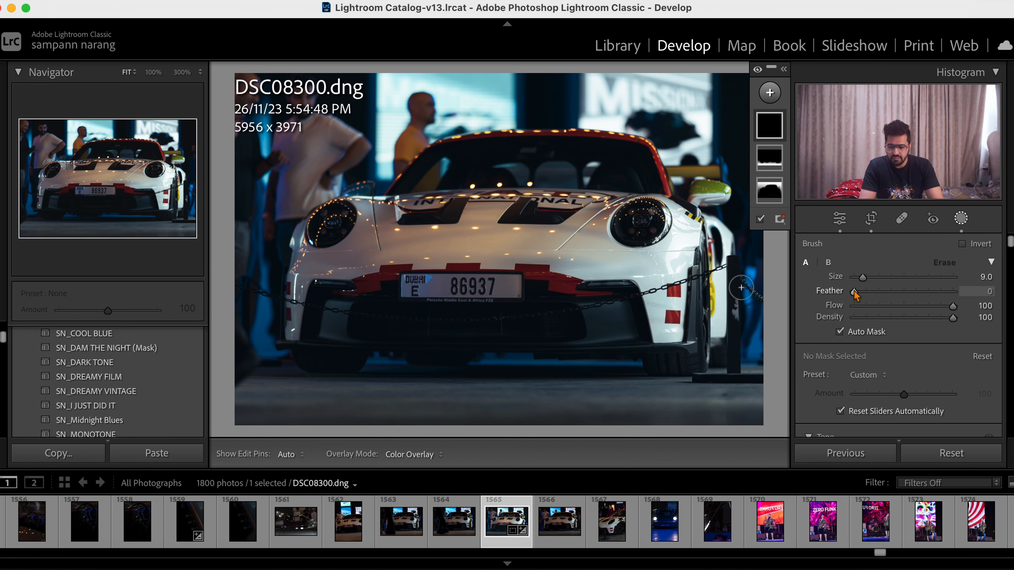
{"action": "left_click_drag", "start_coordinate": [855, 292], "coordinate": [938, 297]}
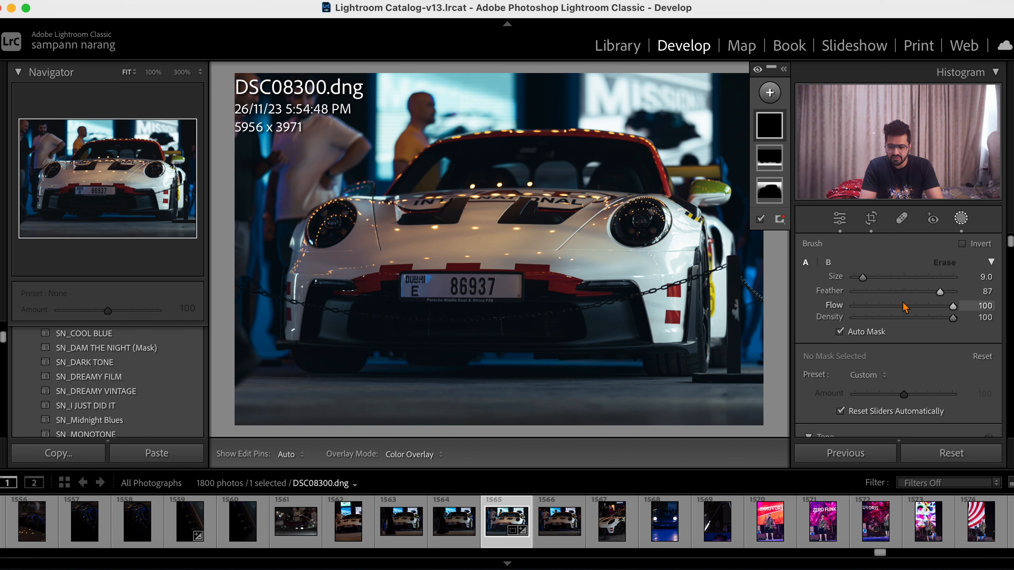
{"action": "left_click_drag", "start_coordinate": [863, 280], "coordinate": [861, 280]}
{"action": "mouse_move", "coordinate": [374, 306]}
{"action": "left_mouse_down"}
{"action": "mouse_move", "coordinate": [359, 322]}
{"action": "mouse_move", "coordinate": [385, 324]}
{"action": "mouse_move", "coordinate": [358, 327]}
{"action": "mouse_move", "coordinate": [555, 331]}
{"action": "mouse_move", "coordinate": [569, 315]}
{"action": "mouse_move", "coordinate": [540, 299]}
{"action": "mouse_move", "coordinate": [539, 314]}
{"action": "mouse_move", "coordinate": [394, 310]}
{"action": "mouse_move", "coordinate": [383, 291]}
{"action": "left_mouse_up"}
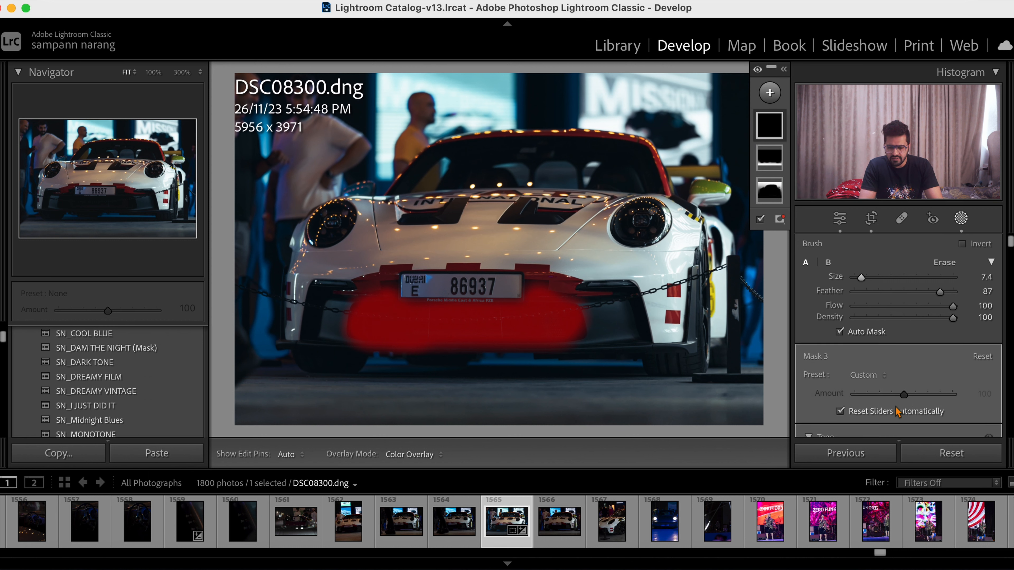
- Brighten the grille mask by setting Exposure to 0.54 and Shadows to 22
{"action": "scroll", "coordinate": [893, 405], "scroll_direction": "down", "scroll_amount": 4}
{"action": "mouse_move", "coordinate": [904, 331]}
{"action": "left_mouse_down"}
{"action": "mouse_move", "coordinate": [945, 331]}
{"action": "mouse_move", "coordinate": [911, 335]}
{"action": "left_mouse_up"}
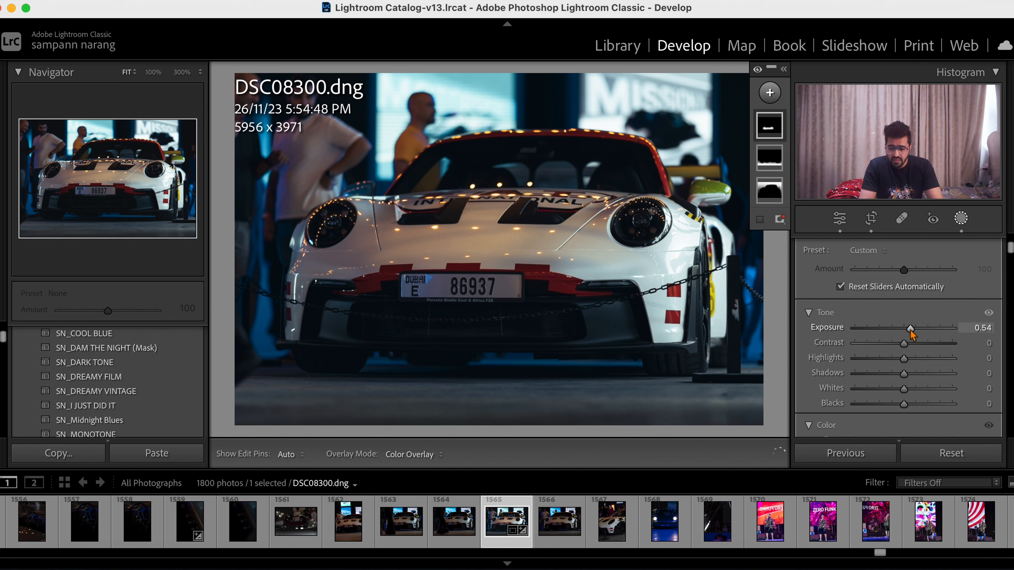
{"action": "left_click", "coordinate": [916, 376]}
{"action": "left_click", "coordinate": [905, 376]}
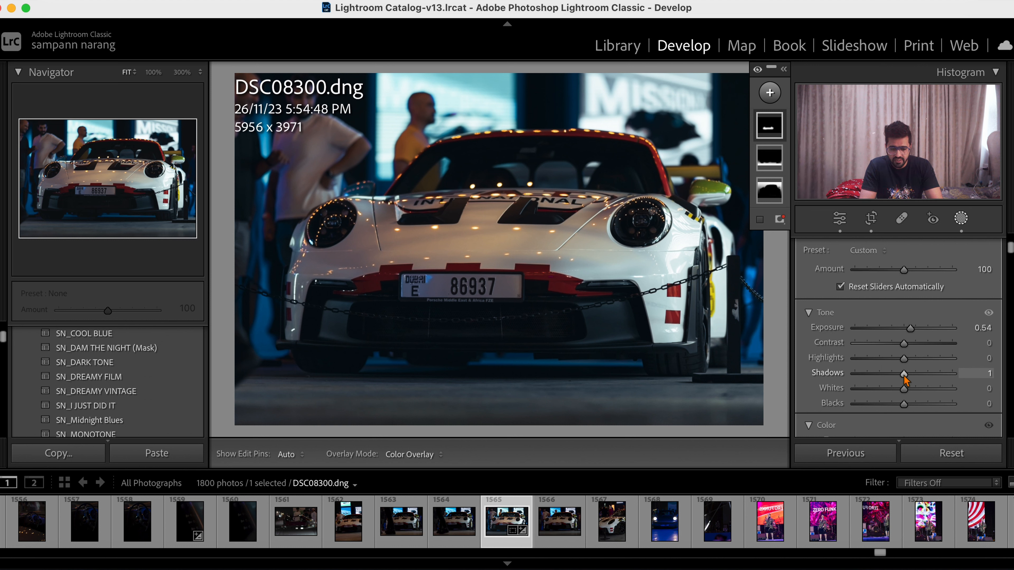
{"action": "left_click_drag", "start_coordinate": [903, 376], "coordinate": [916, 377]}
- Set the grille mask's Texture to 31, Clarity to 28 and Dehaze to 18
{"action": "scroll", "coordinate": [916, 377], "scroll_direction": "down", "scroll_amount": 6}
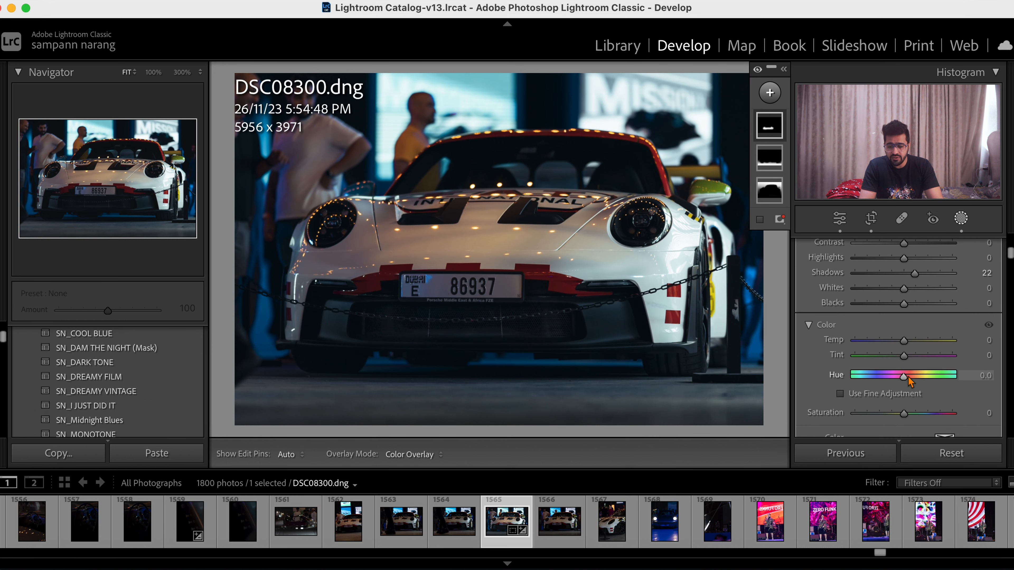
{"action": "scroll", "coordinate": [910, 382], "scroll_direction": "down", "scroll_amount": 8}
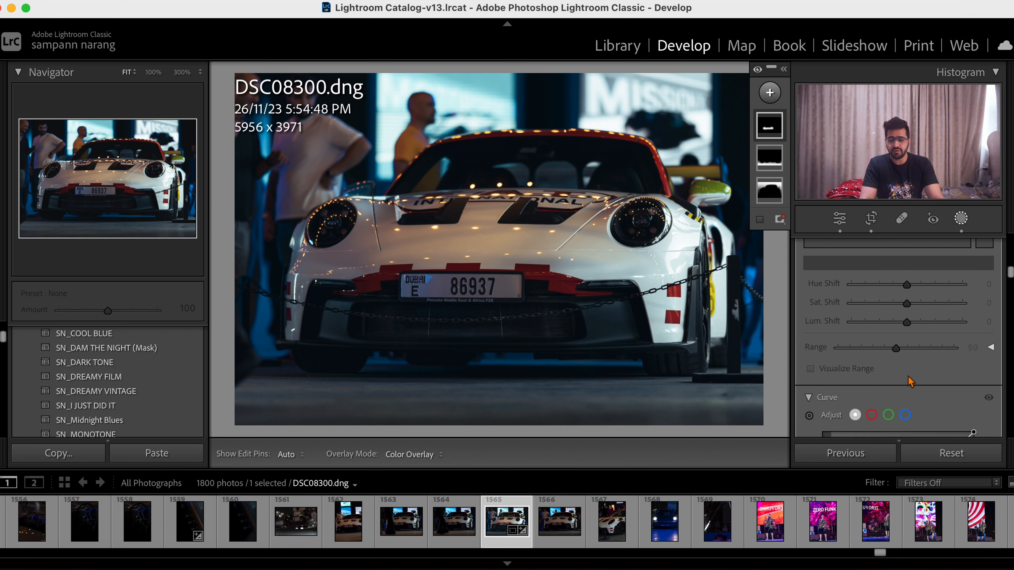
{"action": "scroll", "coordinate": [907, 374], "scroll_direction": "down", "scroll_amount": 10}
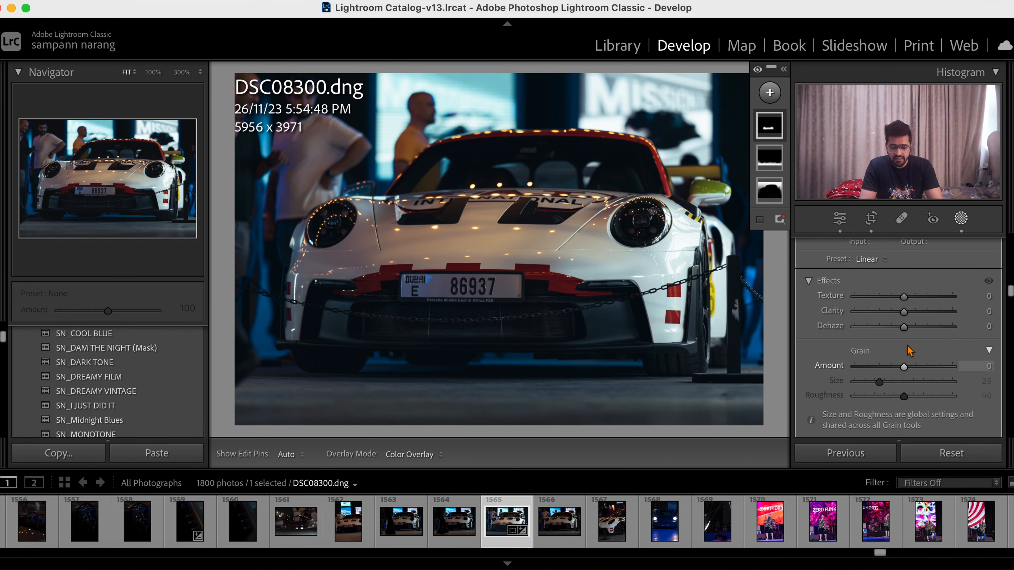
{"action": "mouse_move", "coordinate": [904, 312]}
{"action": "left_mouse_down"}
{"action": "mouse_move", "coordinate": [919, 317]}
{"action": "mouse_move", "coordinate": [911, 301]}
{"action": "mouse_move", "coordinate": [920, 303]}
{"action": "left_mouse_up"}
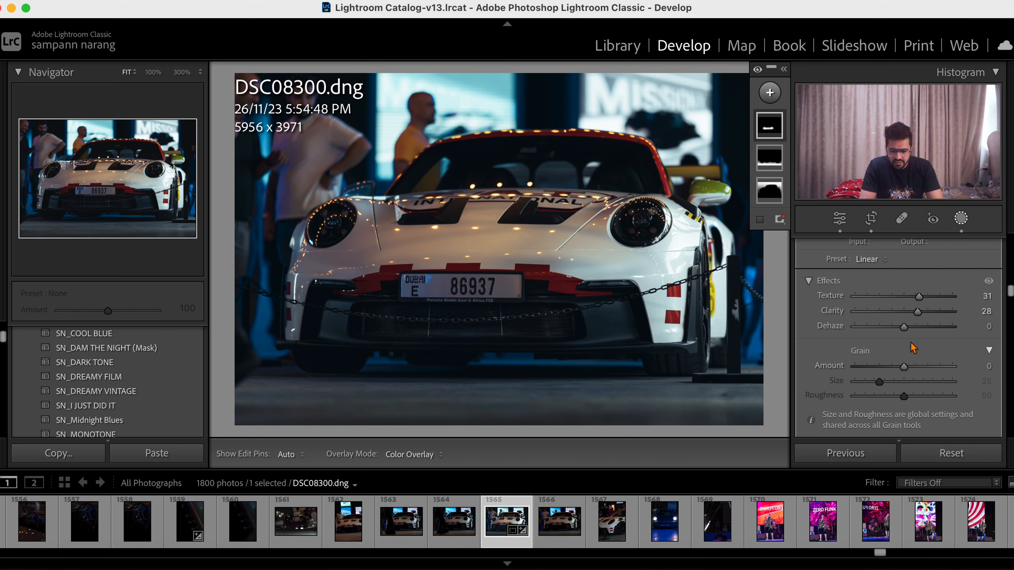
{"action": "left_click_drag", "start_coordinate": [905, 328], "coordinate": [912, 331]}
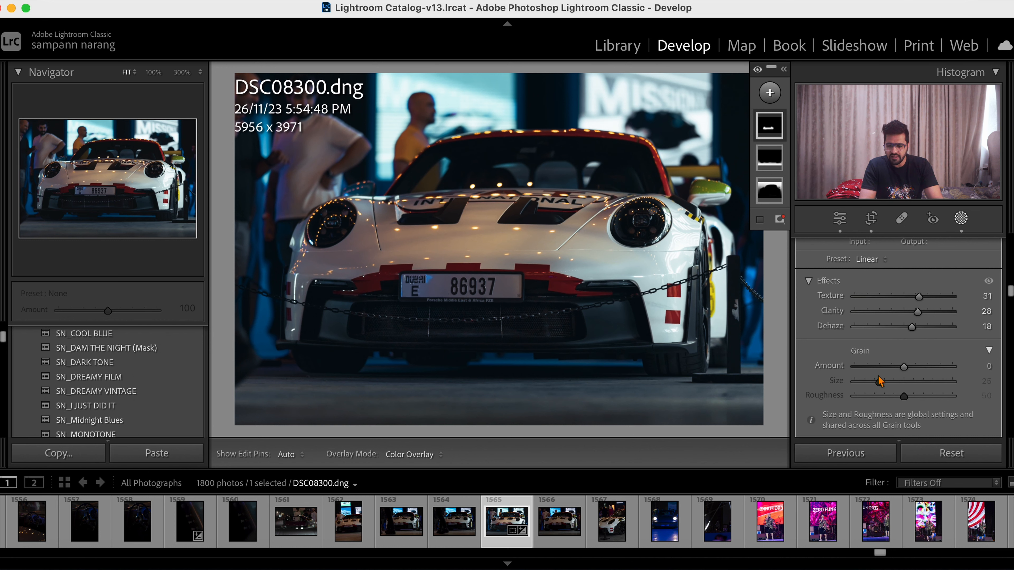
- Raise the grille mask's Sharpness slightly, leave masking and inspect the grille at 100% zoom
{"action": "scroll", "coordinate": [881, 381], "scroll_direction": "down", "scroll_amount": 8}
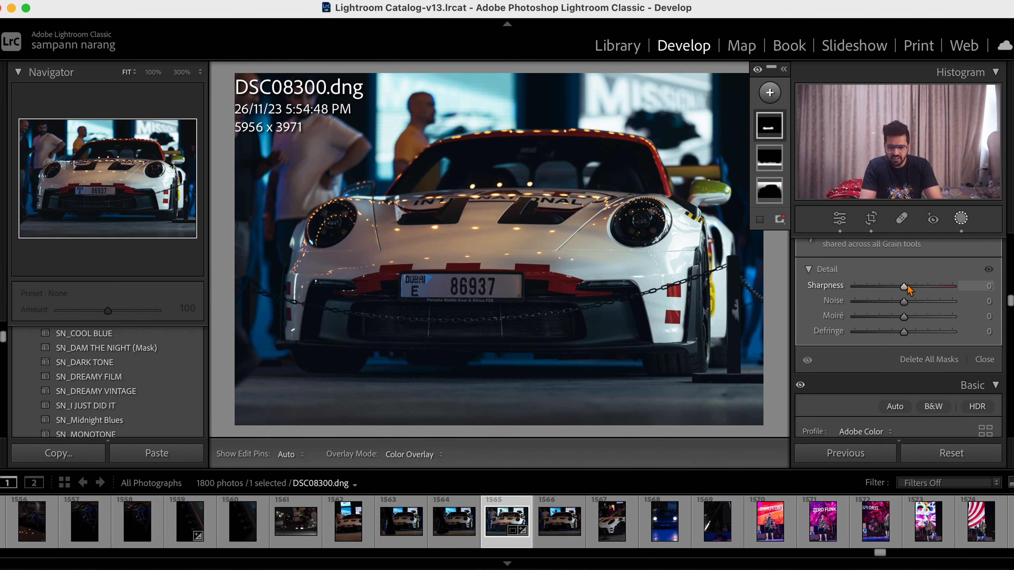
{"action": "left_click_drag", "start_coordinate": [907, 287], "coordinate": [912, 288]}
{"action": "left_click", "coordinate": [961, 218]}
{"action": "scroll", "coordinate": [898, 339], "scroll_direction": "down", "scroll_amount": 10}
{"action": "left_click", "coordinate": [497, 333]}
{"action": "scroll", "coordinate": [498, 333], "scroll_direction": "left", "scroll_amount": 4}
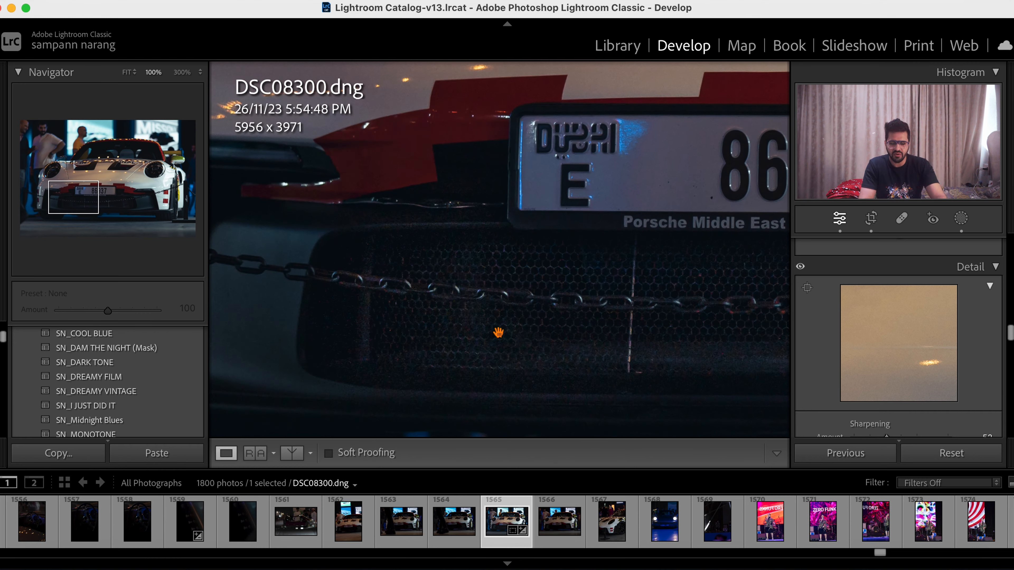
{"action": "left_click", "coordinate": [499, 334]}
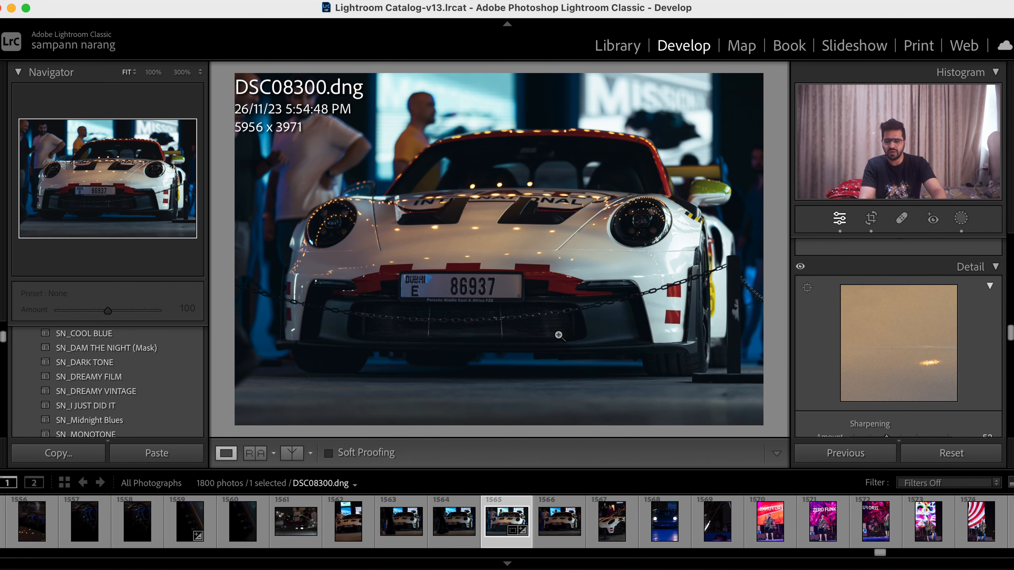
- Darken the people on the photo's left side with a new diagonal linear gradient mask and leave masking
{"action": "key", "text": "shift+w"}
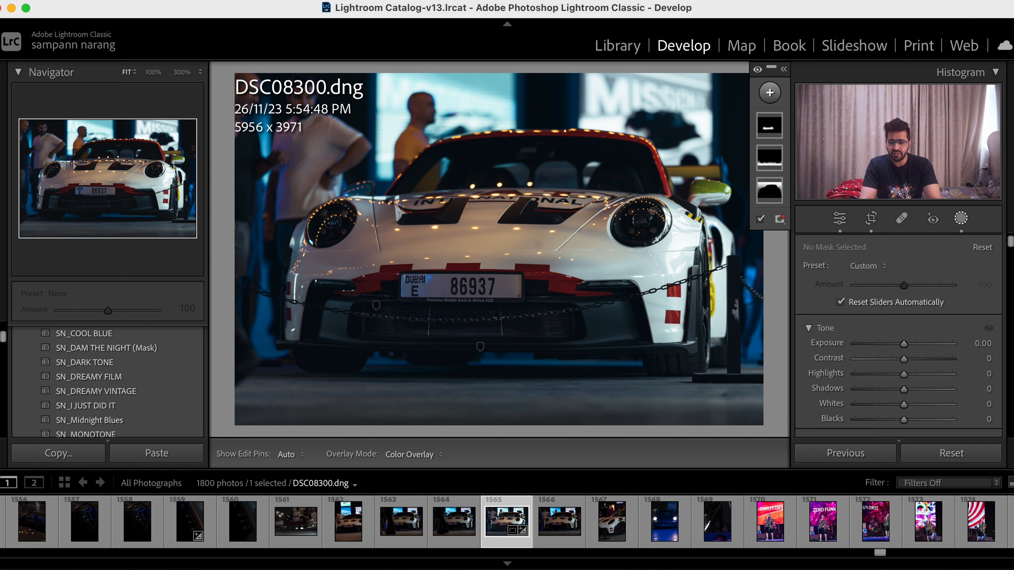
{"action": "left_click", "coordinate": [766, 88]}
{"action": "left_click", "coordinate": [794, 244]}
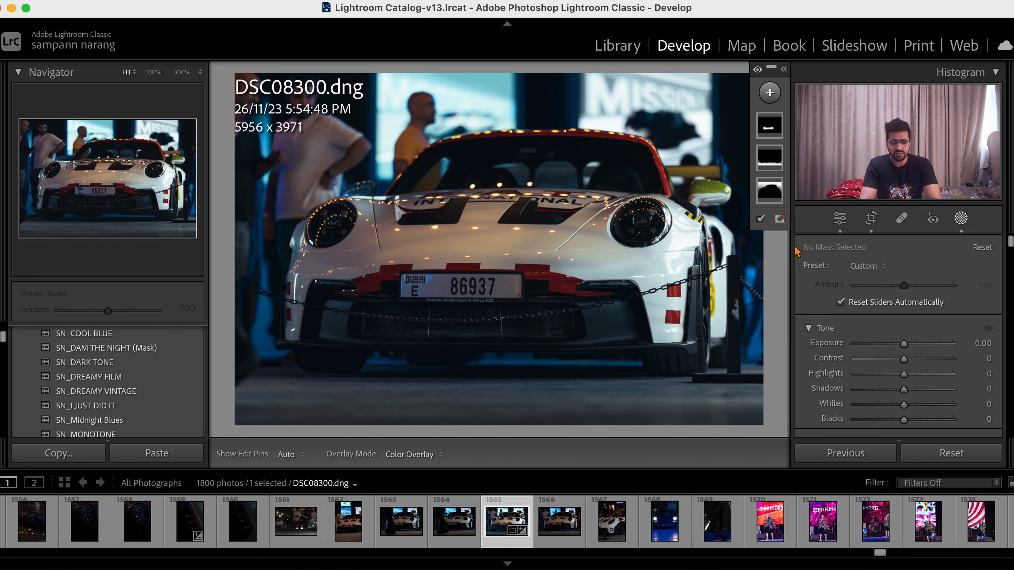
{"action": "left_click_drag", "start_coordinate": [445, 186], "coordinate": [437, 205]}
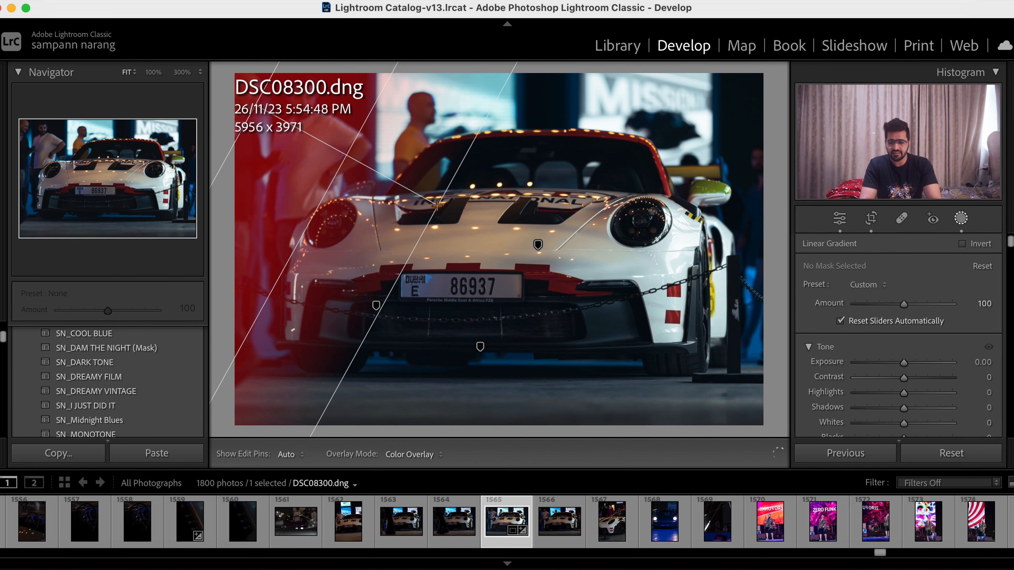
{"action": "left_click", "coordinate": [840, 218]}
- Try a Grain Amount of 67, inspect it on the hood at 100% zoom and return it to 0
{"action": "scroll", "coordinate": [878, 315], "scroll_direction": "down", "scroll_amount": 20}
{"action": "left_click_drag", "start_coordinate": [904, 363], "coordinate": [919, 384]}
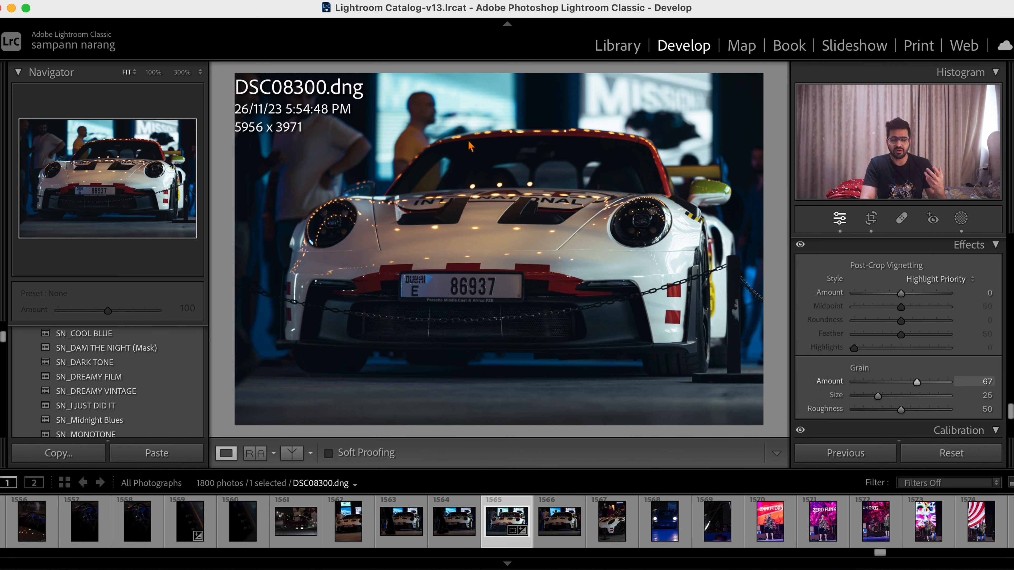
{"action": "left_click", "coordinate": [518, 217]}
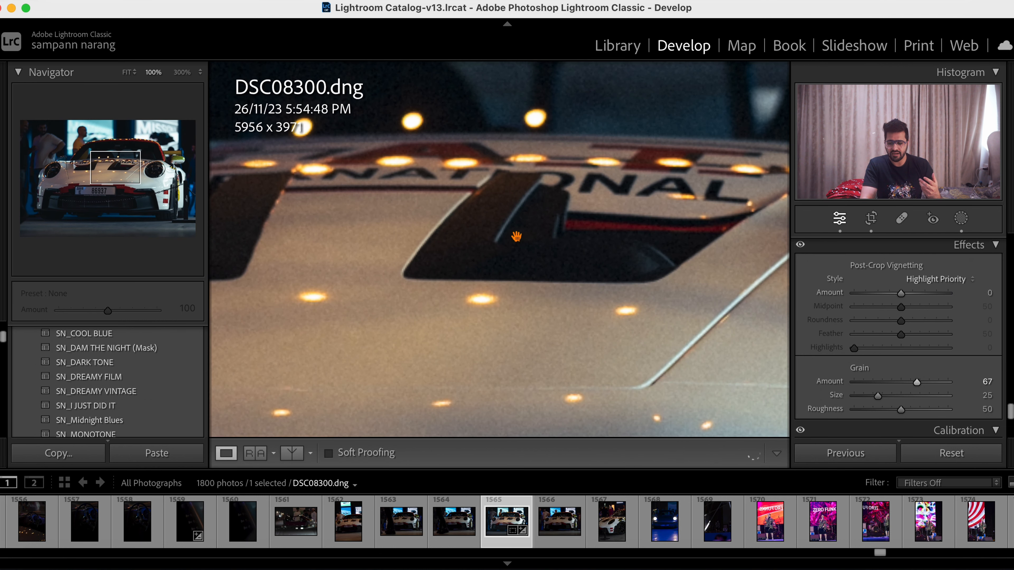
{"action": "left_click", "coordinate": [591, 251]}
{"action": "left_click_drag", "start_coordinate": [917, 387], "coordinate": [828, 386]}
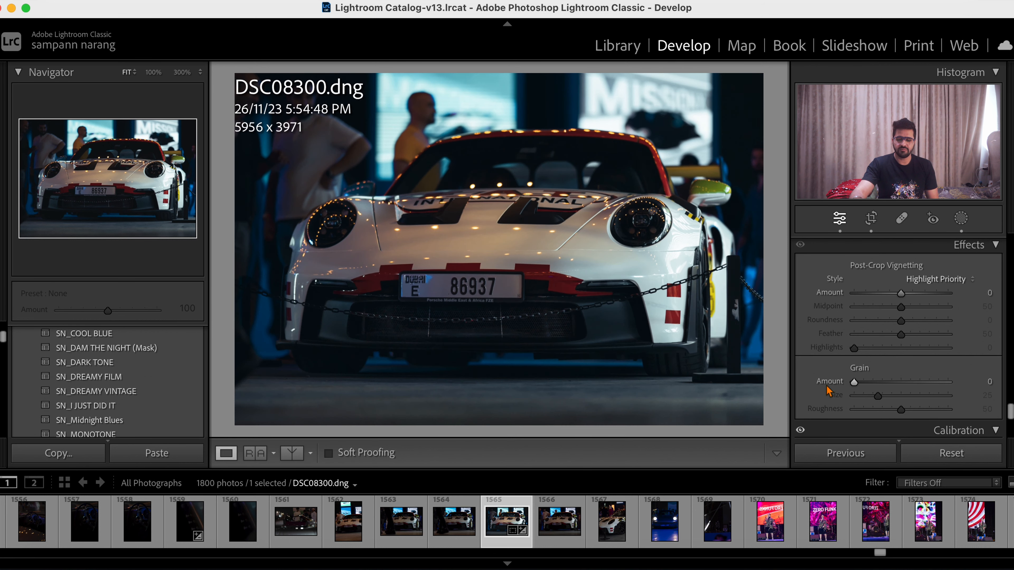
- Compare the photo with its unedited version and copy its develop settings, including all four masks but leaving out Crop
{"action": "key", "text": "backslash"}
{"action": "key", "text": "backslash"}
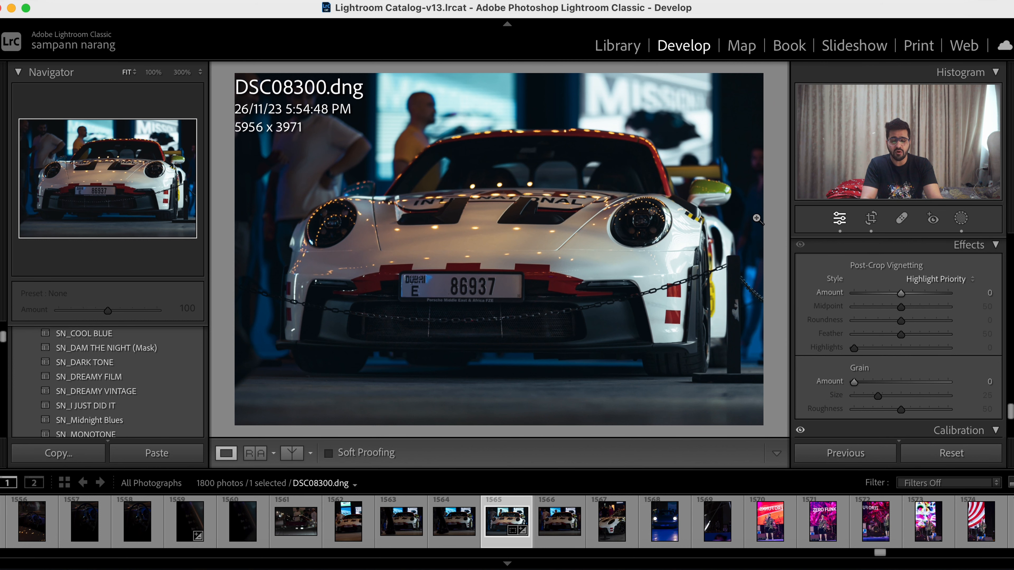
{"action": "key", "text": "super+shift+c"}
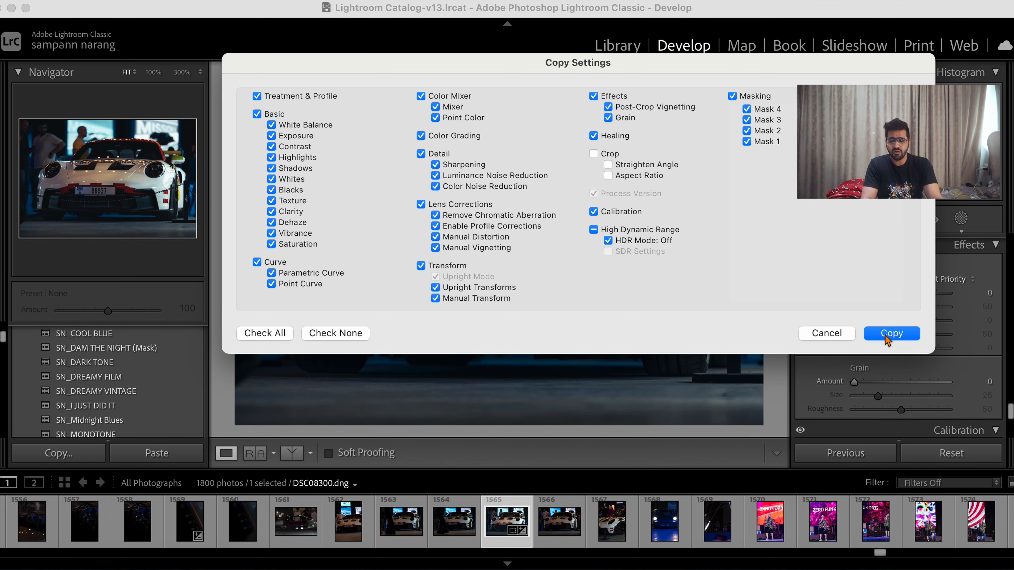
{"action": "left_click", "coordinate": [885, 337]}
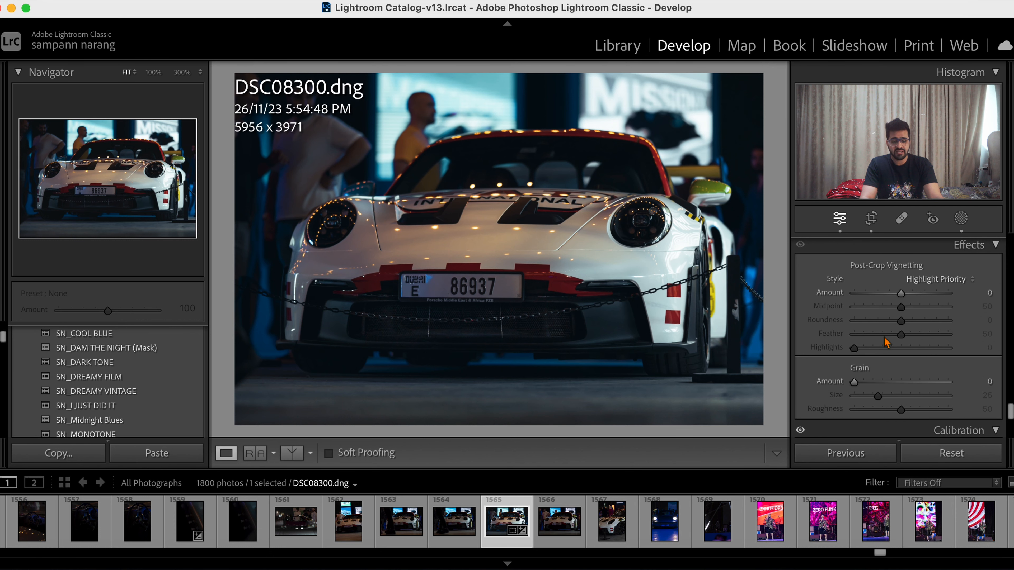
- Paste the copied settings onto the portrait car photo DSC08302.dng and compare it with its unedited version
{"action": "key", "text": "Left"}
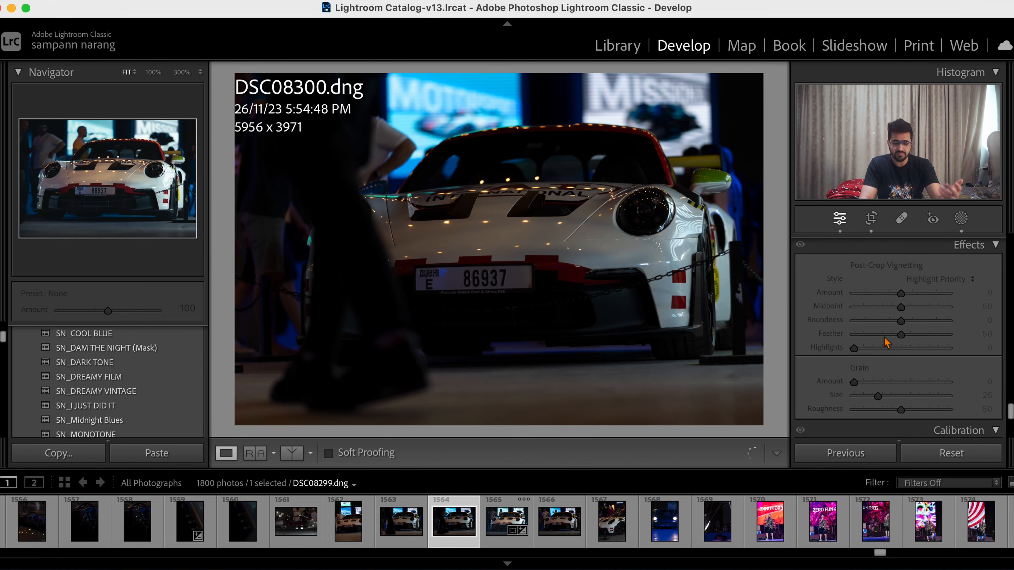
{"action": "key", "text": "Right"}
{"action": "key", "text": "Right"}
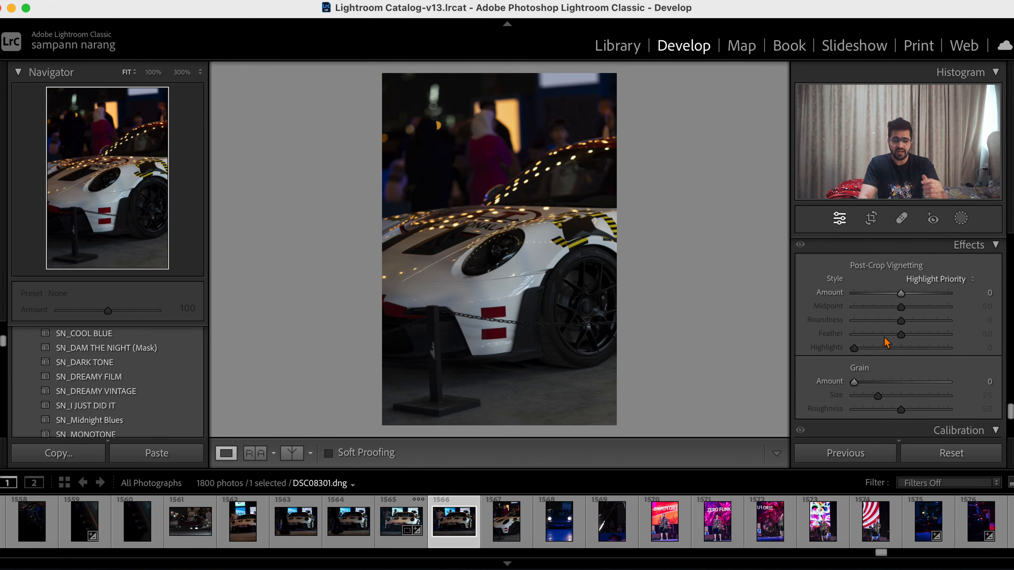
{"action": "key", "text": "Right"}
{"action": "key", "text": "super+shift+v"}
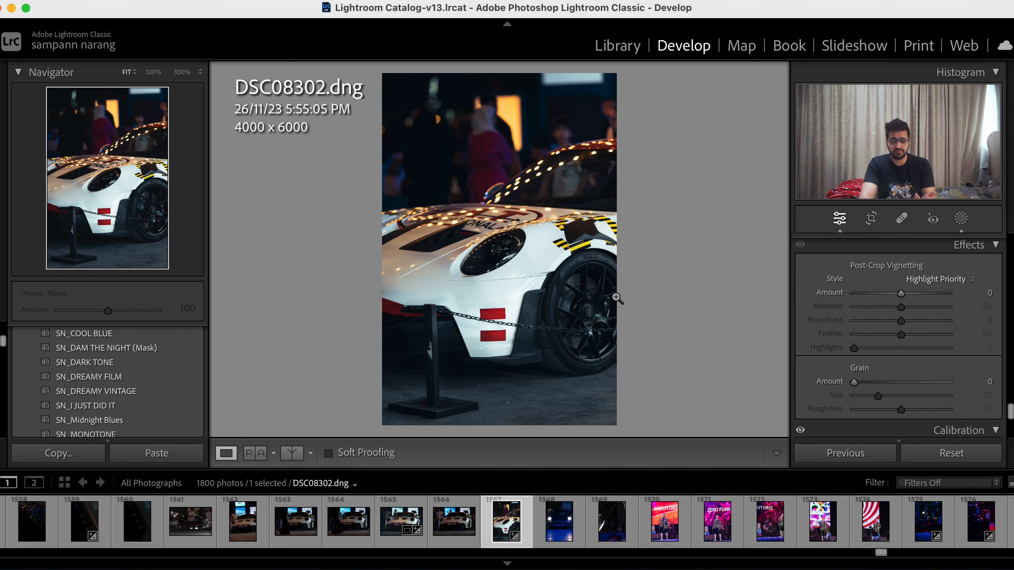
{"action": "key", "text": "backslash"}
{"action": "key", "text": "backslash"}
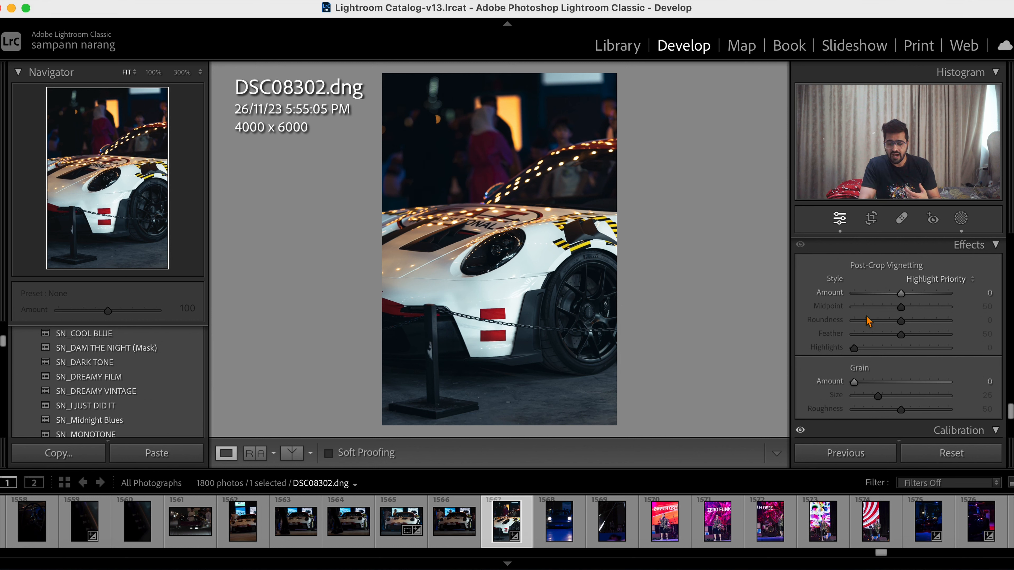
- Reset all develop settings of DSC08302.dng and preview the SN_DREAMY FILM preset from the Dubai group
{"action": "scroll", "coordinate": [886, 347], "scroll_direction": "up", "scroll_amount": 5}
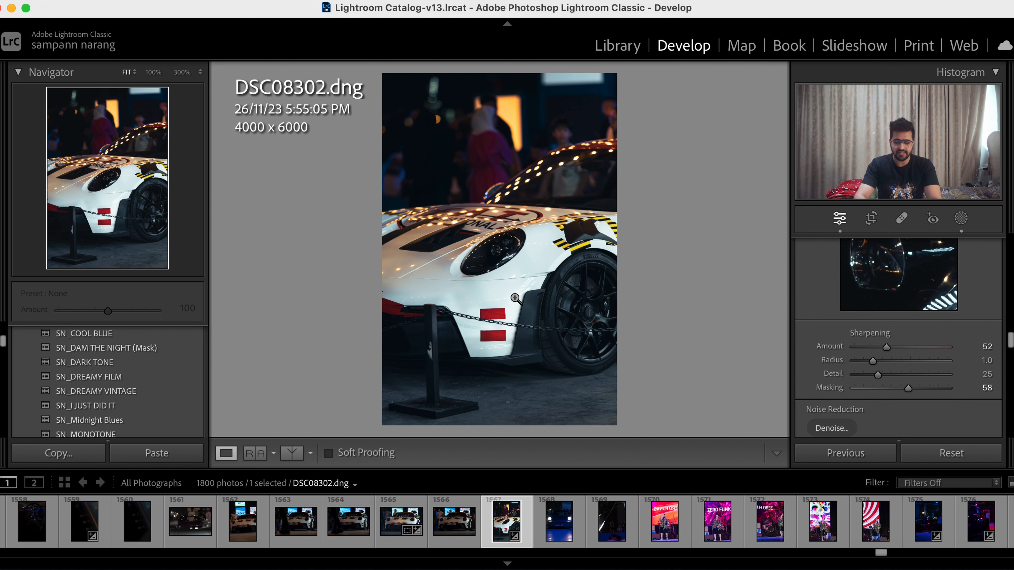
{"action": "left_click", "coordinate": [966, 454]}
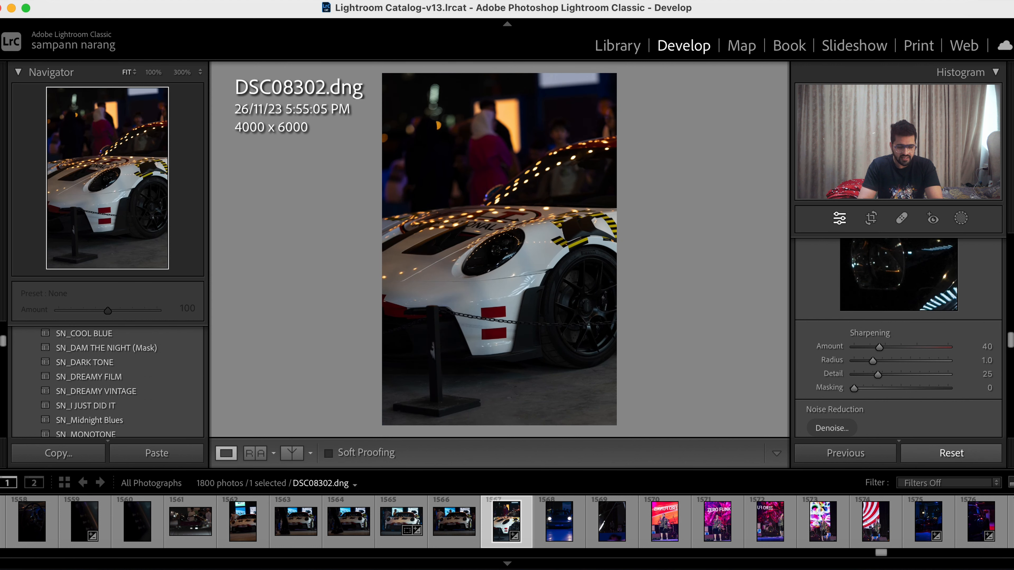
{"action": "scroll", "coordinate": [103, 344], "scroll_direction": "up", "scroll_amount": 3}
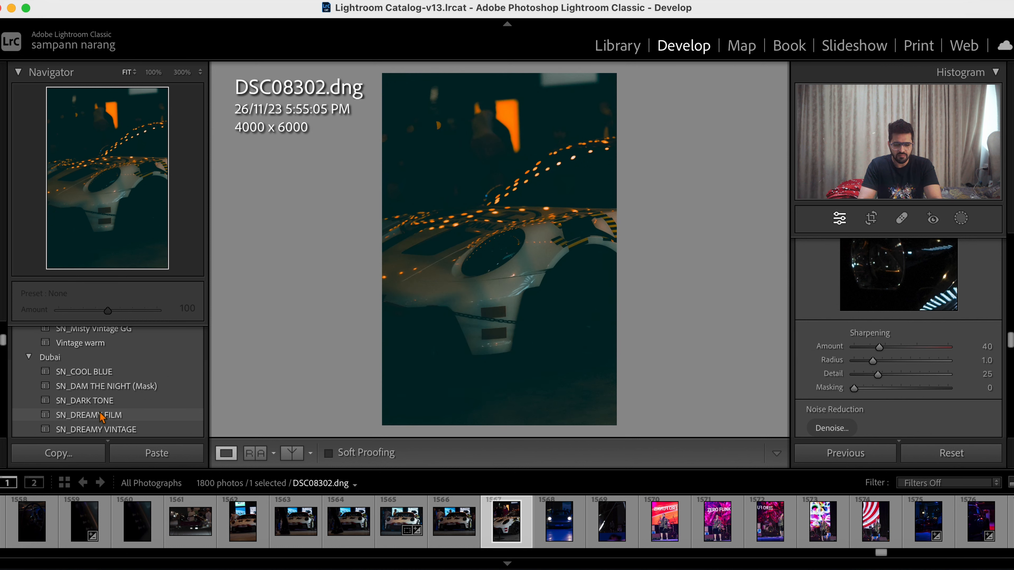
- Apply the SN_DREAMY FILM preset from the Dubai group to DSC08302.dng
{"action": "scroll", "coordinate": [102, 417], "scroll_direction": "down", "scroll_amount": 2}
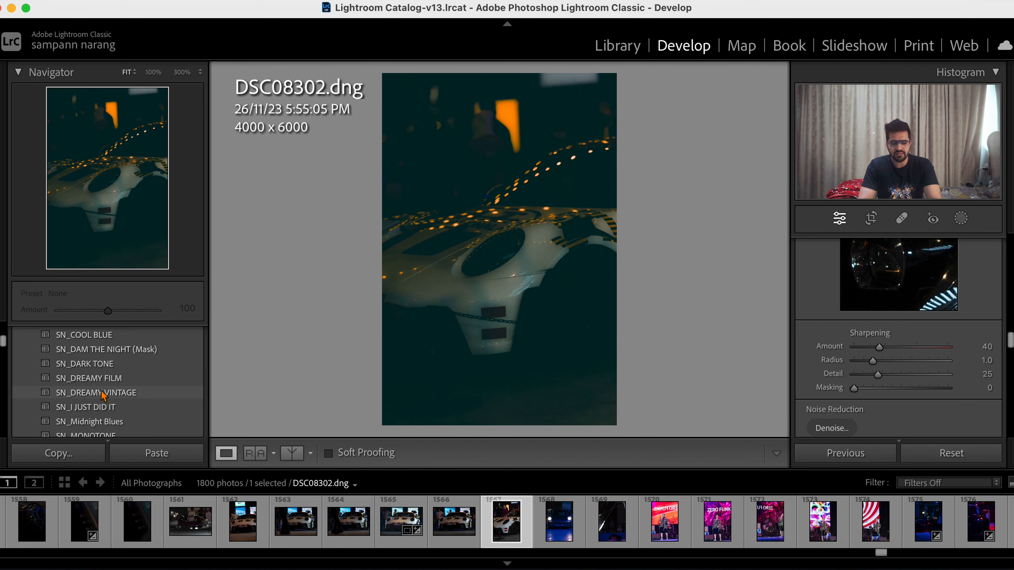
{"action": "left_click", "coordinate": [104, 378]}
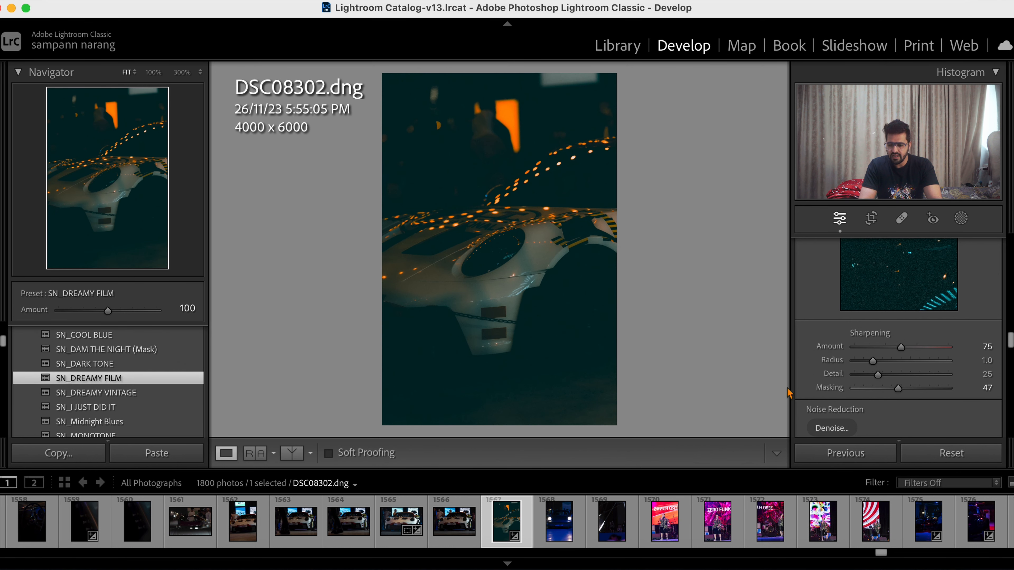
- Brighten the dark preset result on the car photo by setting Blacks to −17 and Exposure to +0.50
{"action": "scroll", "coordinate": [907, 396], "scroll_direction": "down", "scroll_amount": 3}
{"action": "scroll", "coordinate": [905, 387], "scroll_direction": "up", "scroll_amount": 10}
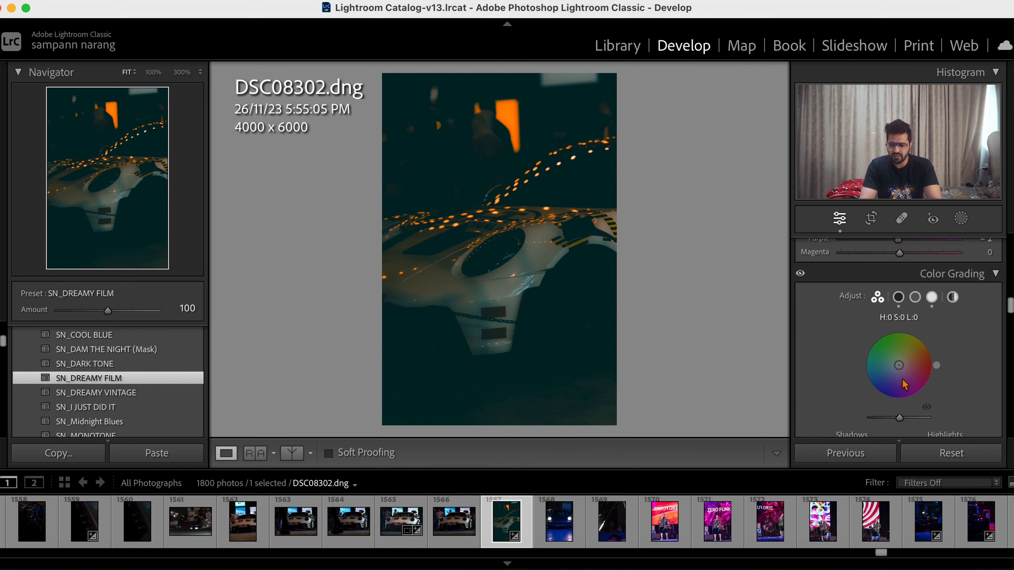
{"action": "scroll", "coordinate": [904, 384], "scroll_direction": "up", "scroll_amount": 4}
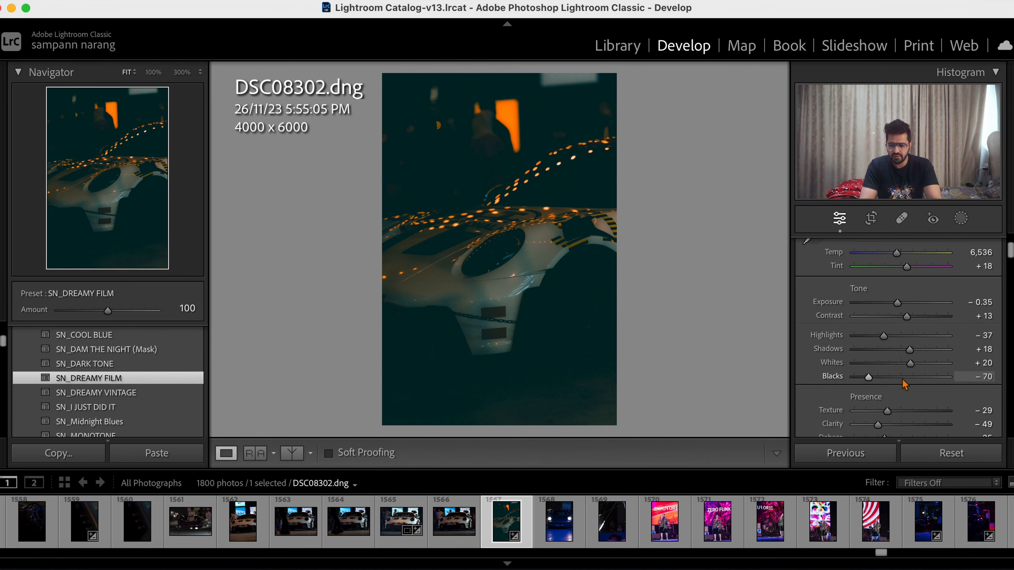
{"action": "left_click_drag", "start_coordinate": [871, 382], "coordinate": [893, 383]}
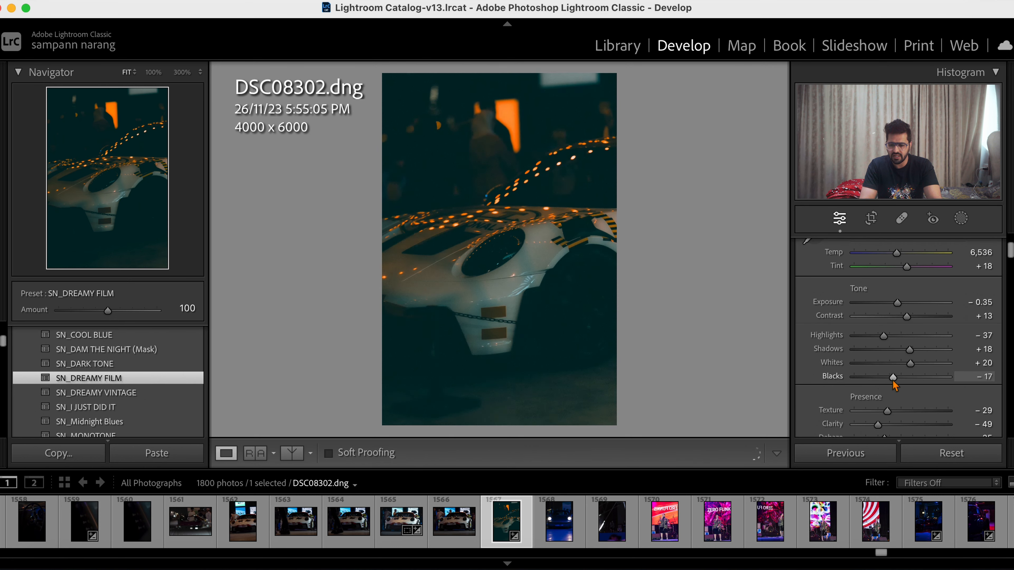
{"action": "left_click_drag", "start_coordinate": [899, 303], "coordinate": [906, 304]}
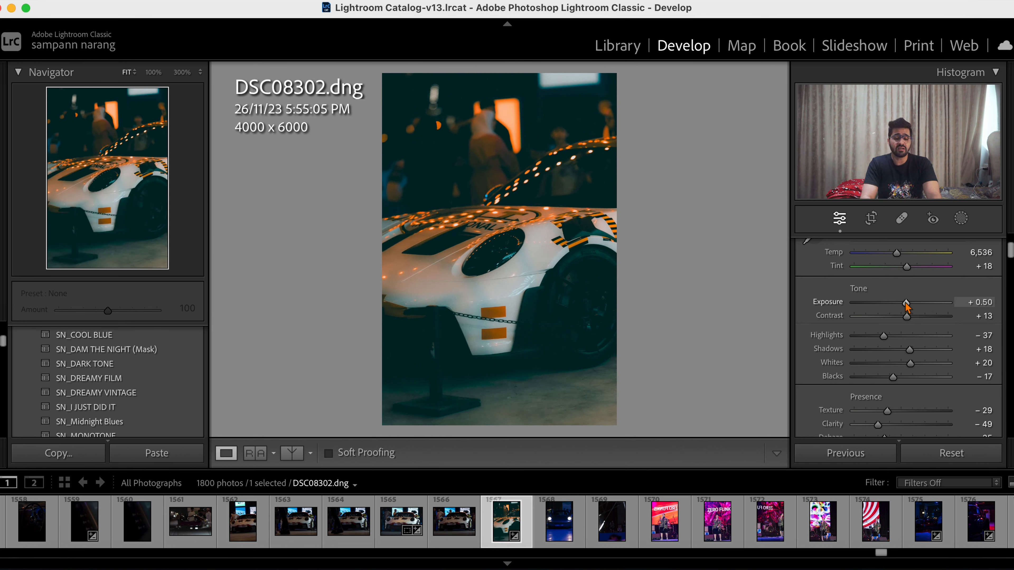
- Cool the car photo's white balance by setting Temp to 6,059
{"action": "scroll", "coordinate": [914, 343], "scroll_direction": "down", "scroll_amount": 3}
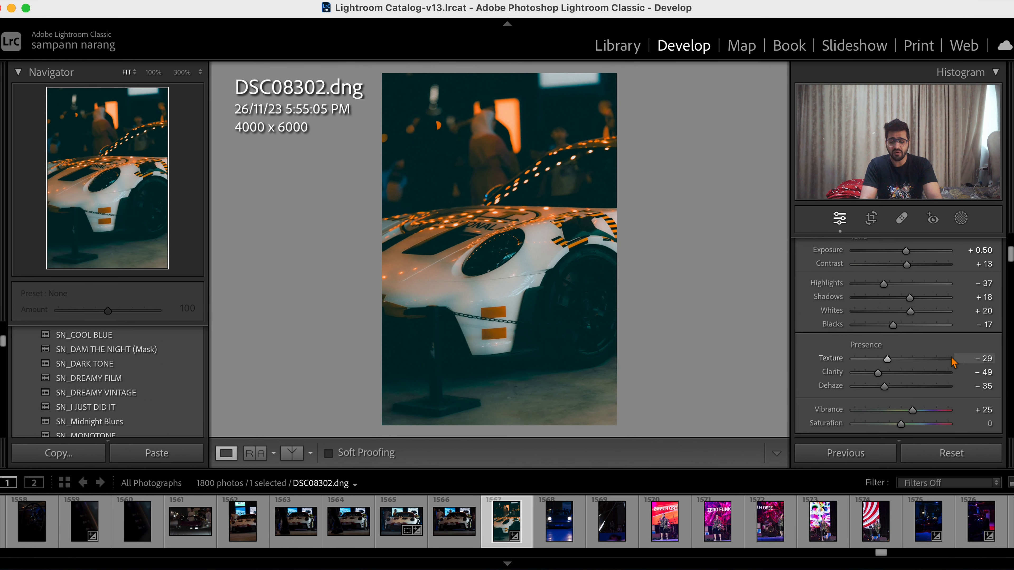
{"action": "scroll", "coordinate": [906, 304], "scroll_direction": "up", "scroll_amount": 5}
{"action": "mouse_move", "coordinate": [896, 285]}
{"action": "left_mouse_down"}
{"action": "mouse_move", "coordinate": [880, 289]}
{"action": "mouse_move", "coordinate": [894, 290]}
{"action": "left_mouse_up"}
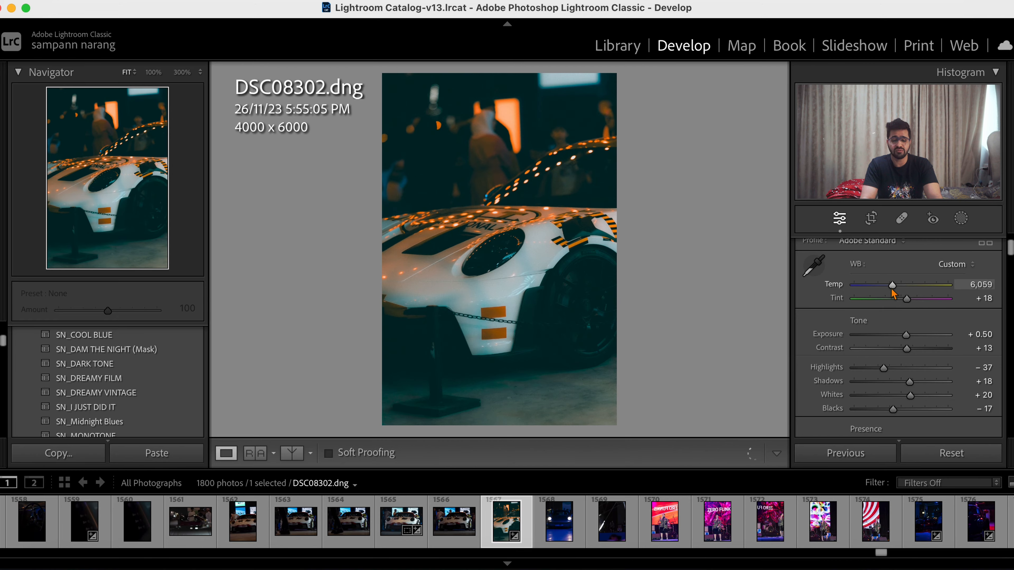
{"action": "scroll", "coordinate": [934, 380], "scroll_direction": "down", "scroll_amount": 10}
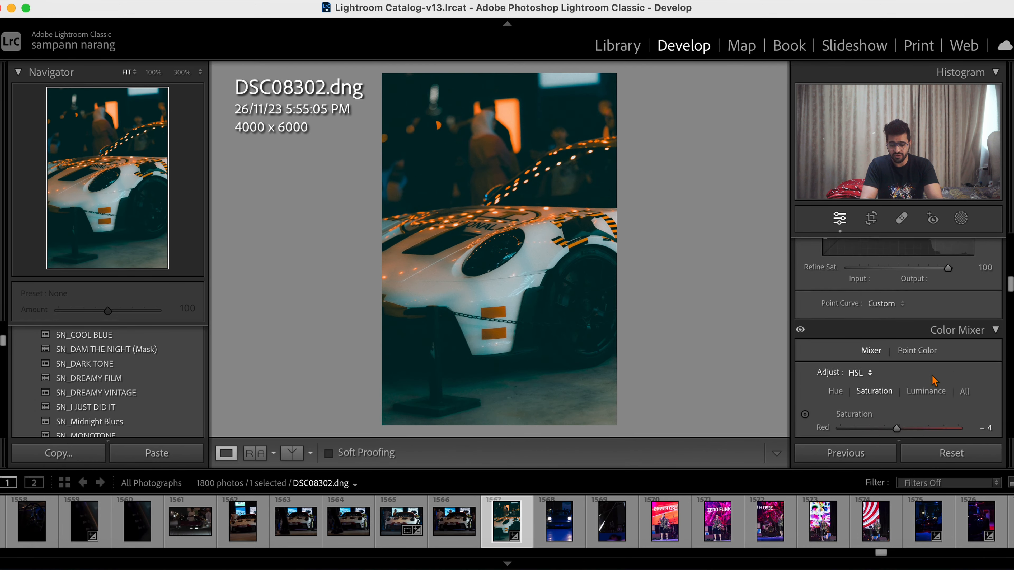
{"action": "scroll", "coordinate": [933, 380], "scroll_direction": "down", "scroll_amount": 3}
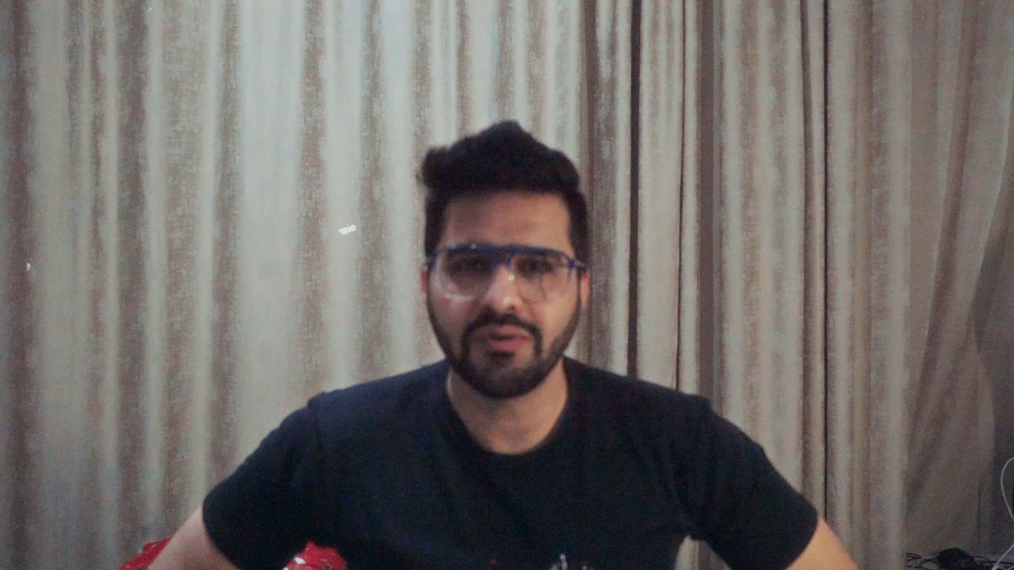